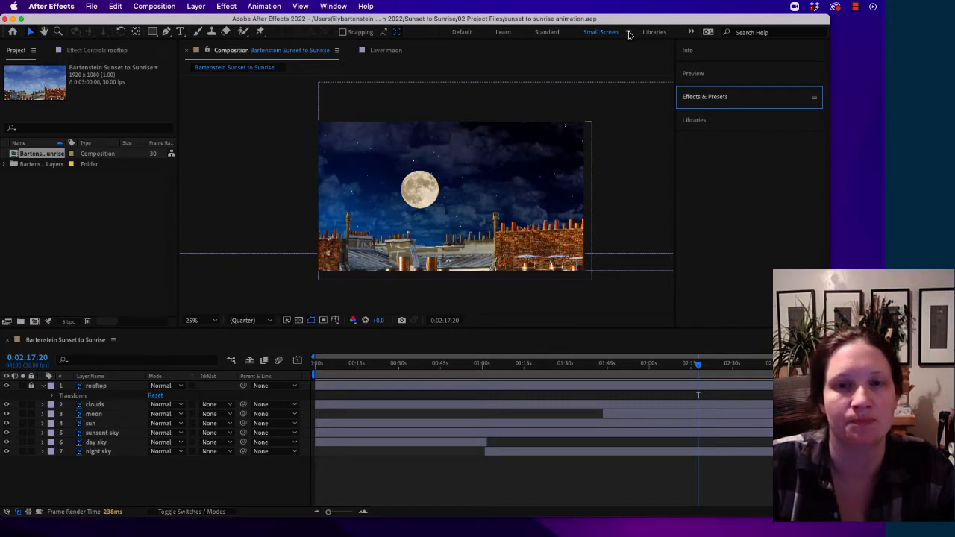
# Step: Keep the Small Screen workspace and expand the Effects & Presets list
pyautogui.click(628, 32)
pyautogui.click(629, 32)
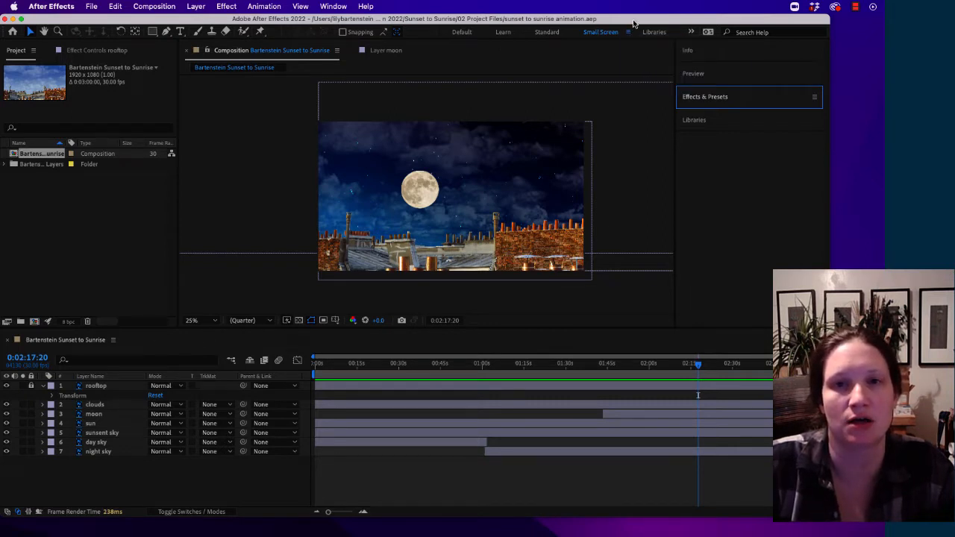
pyautogui.click(692, 32)
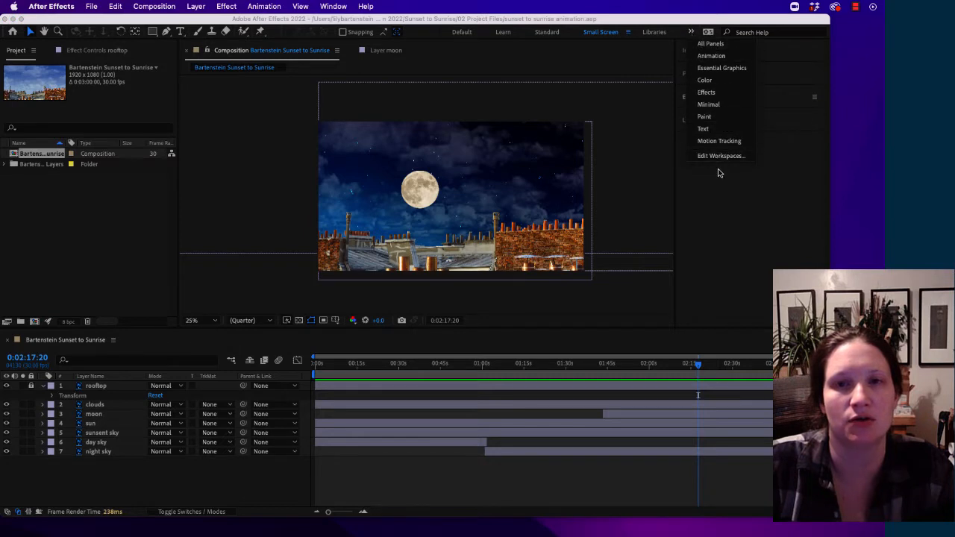
pyautogui.click(602, 32)
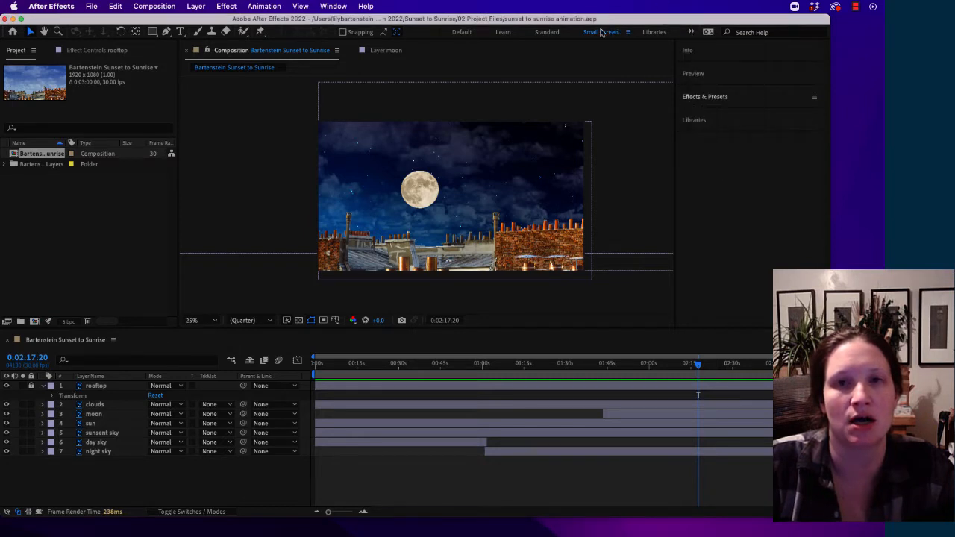
pyautogui.click(705, 97)
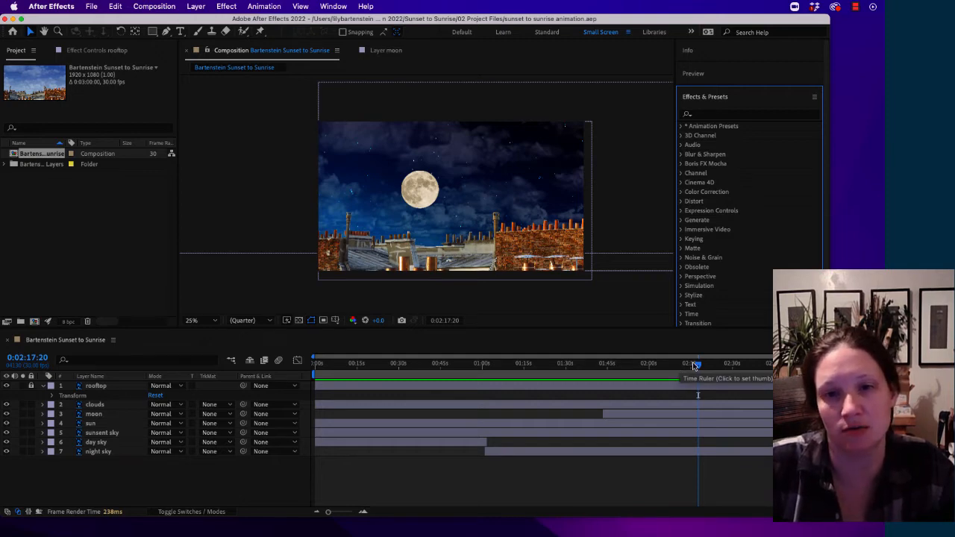
# Step: Scrub through the sunset and moonrise, and set the current time to 0:02:22:02 with the moon in the sky
pyautogui.moveTo(693, 364); pyautogui.dragTo(458, 391)
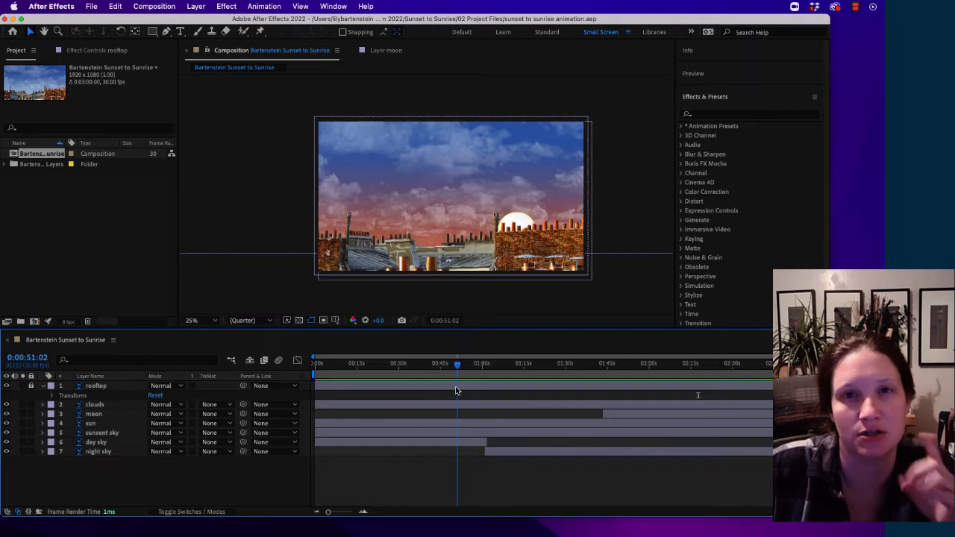
pyautogui.moveTo(458, 391); pyautogui.dragTo(688, 408)
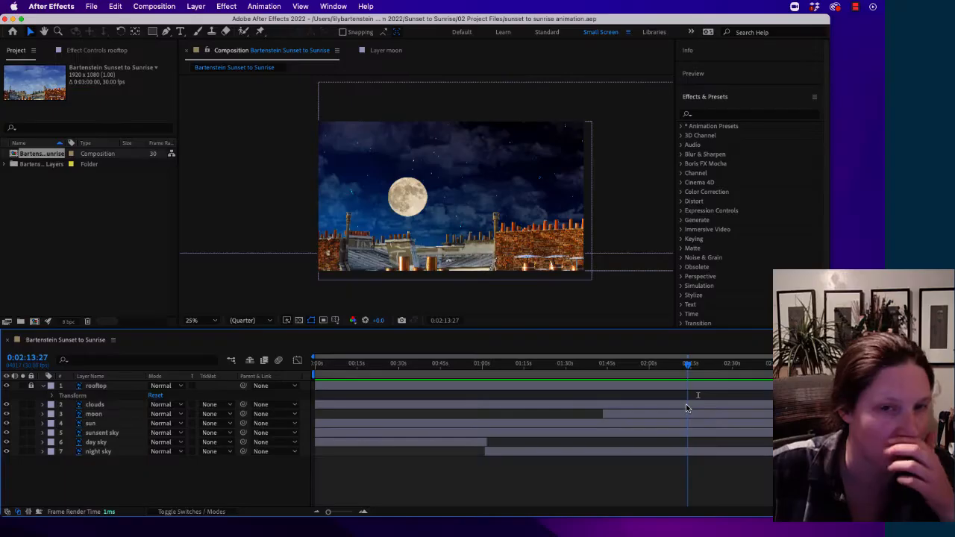
pyautogui.moveTo(688, 409); pyautogui.dragTo(681, 406)
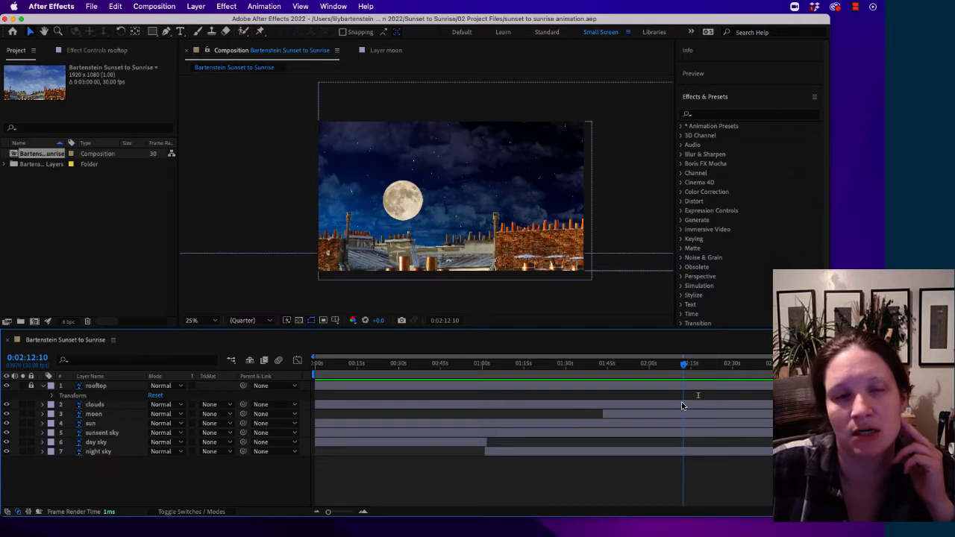
pyautogui.moveTo(681, 405); pyautogui.dragTo(710, 398)
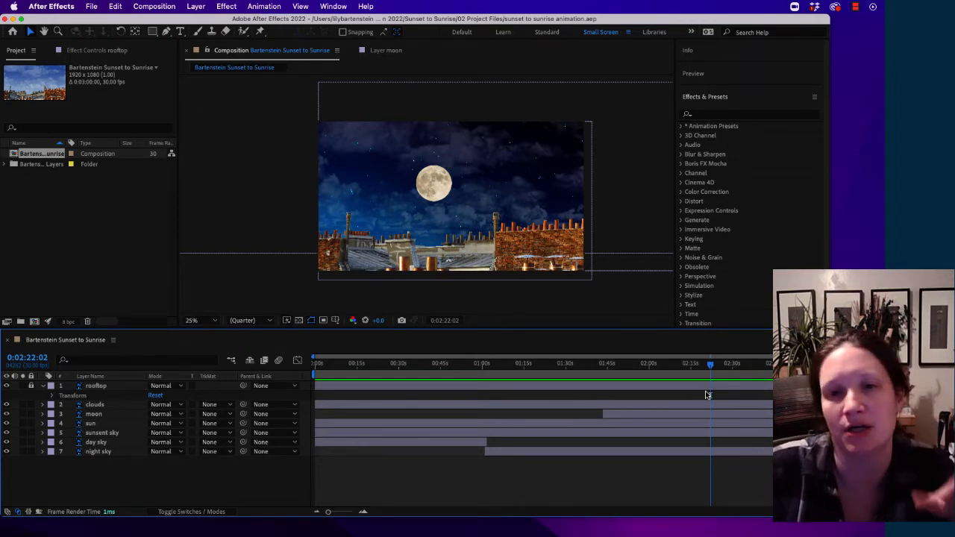
# Step: Search the effects for "glow" and apply the Stylize Glow effect to the moon layer
pyautogui.click(714, 97)
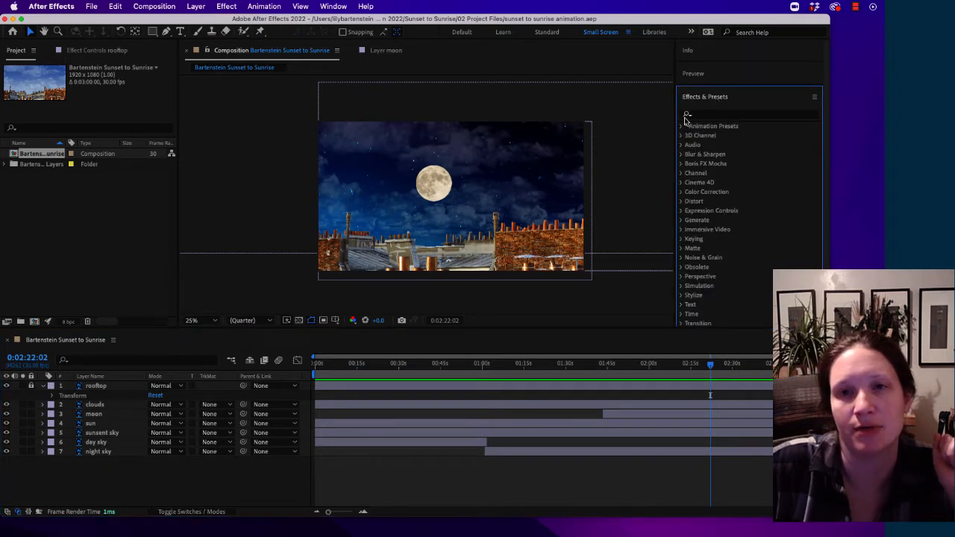
pyautogui.click(697, 115)
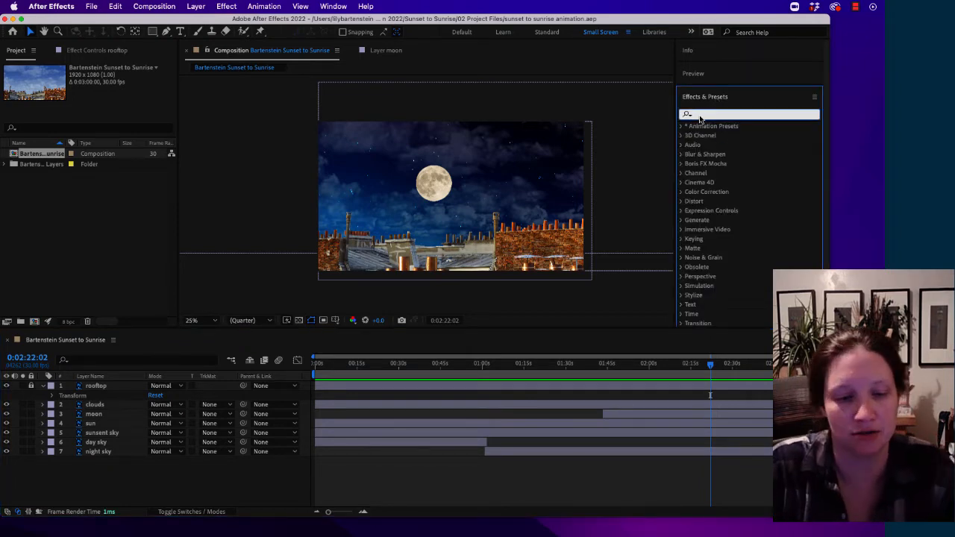
pyautogui.write('glow')
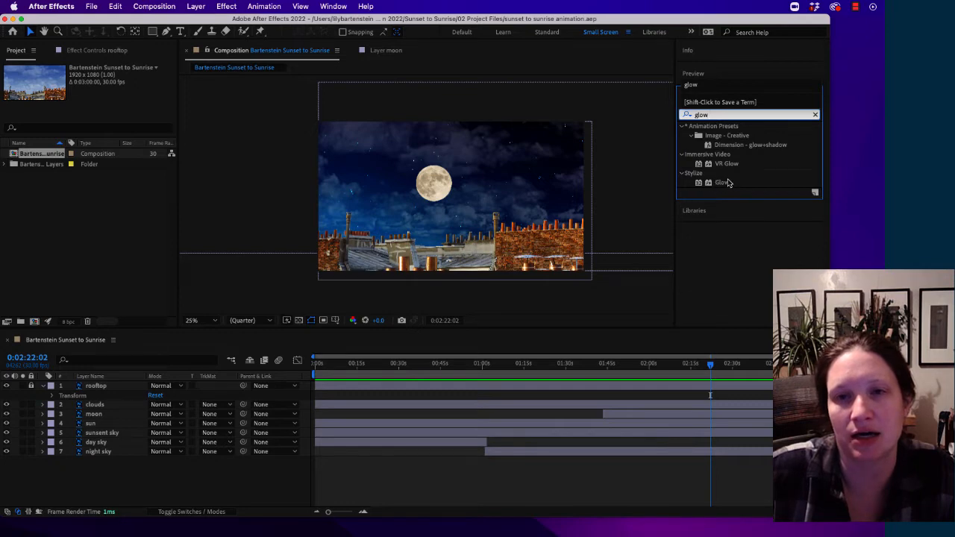
pyautogui.moveTo(724, 187); pyautogui.dragTo(91, 417)
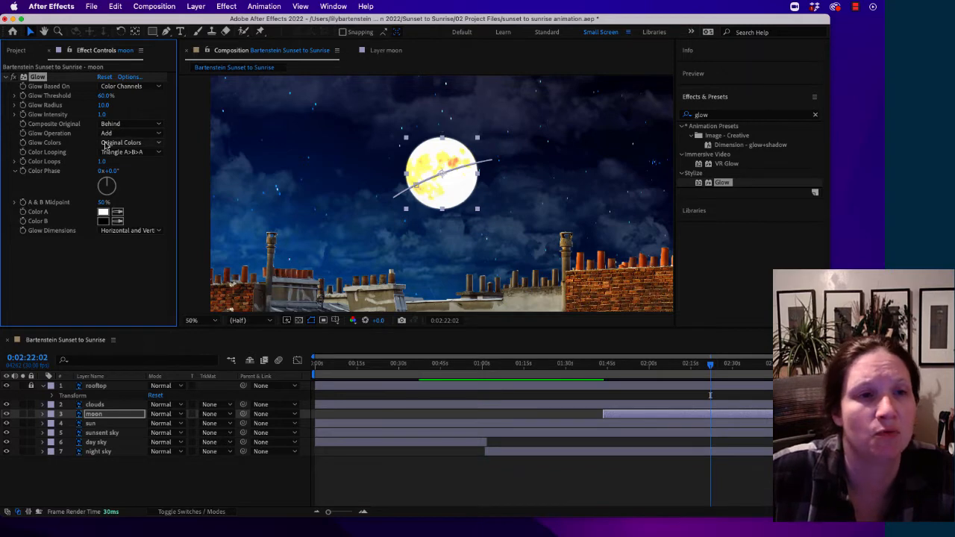
# Step: Base the moon's glow on the Alpha Channel and set Composite Original to On Top
pyautogui.click(149, 87)
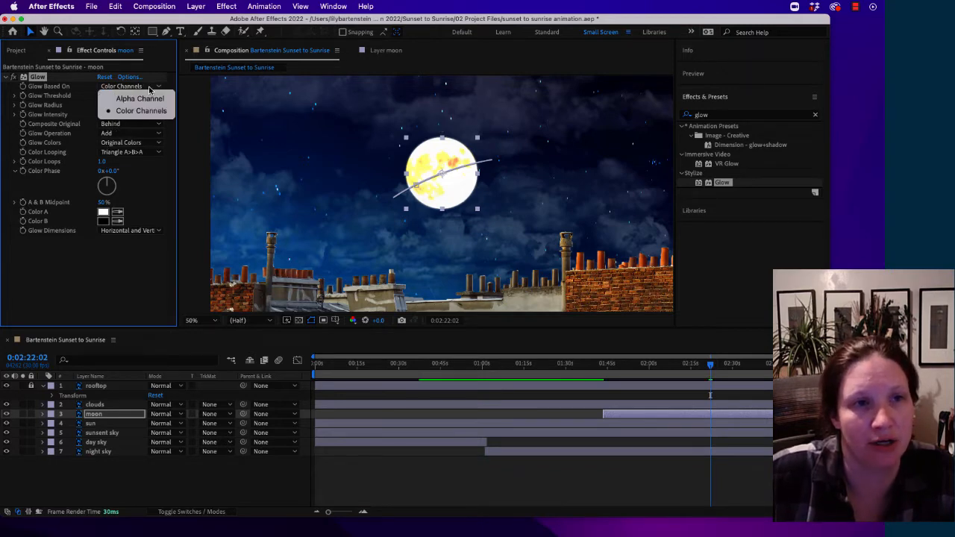
pyautogui.click(141, 98)
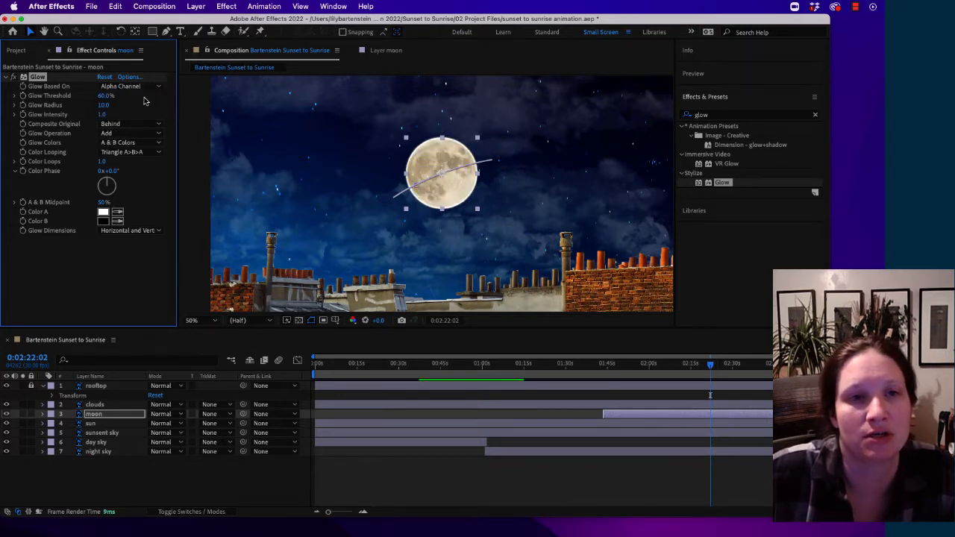
pyautogui.click(130, 87)
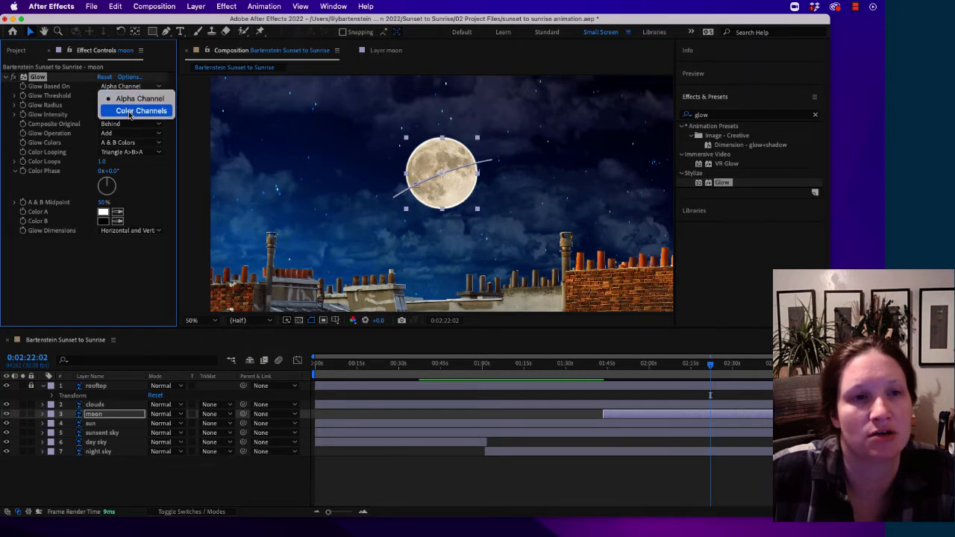
pyautogui.click(130, 98)
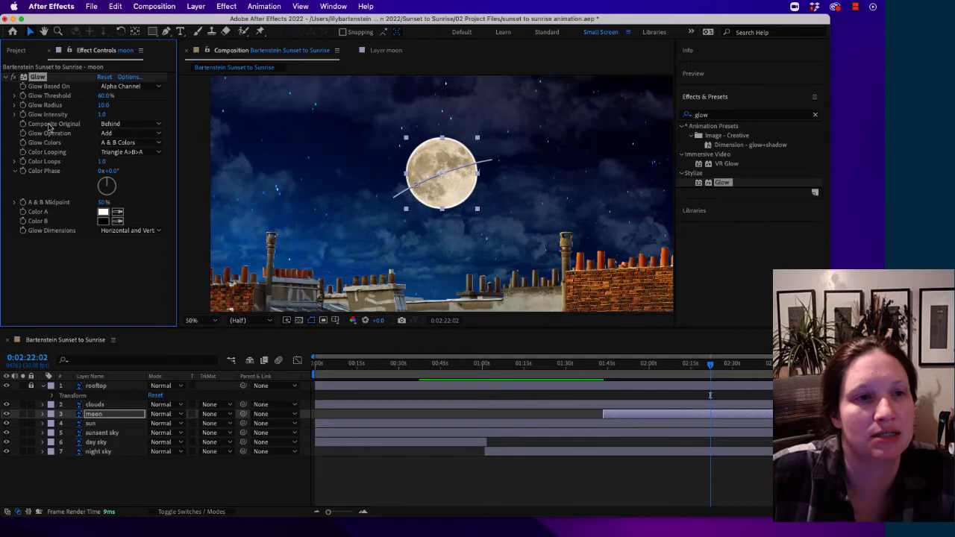
pyautogui.press('.')
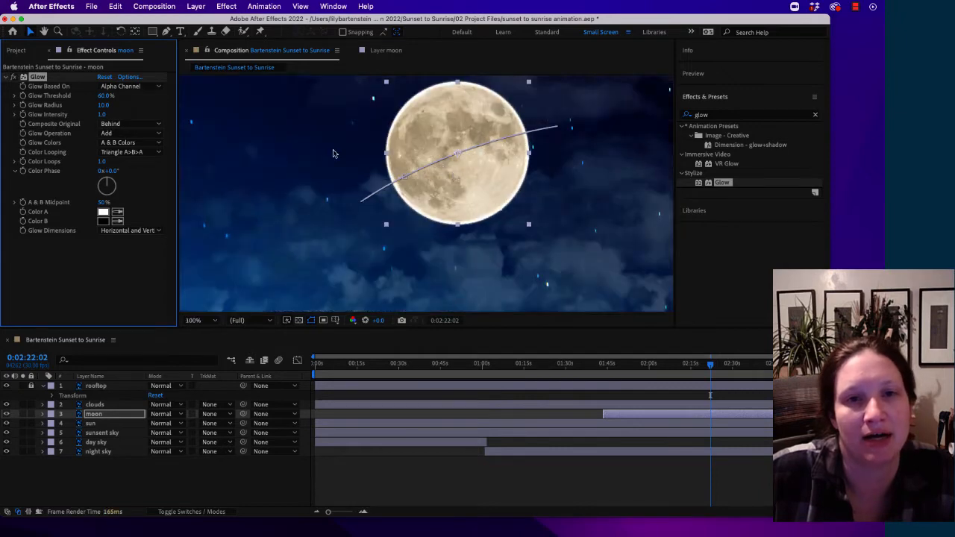
pyautogui.click(131, 125)
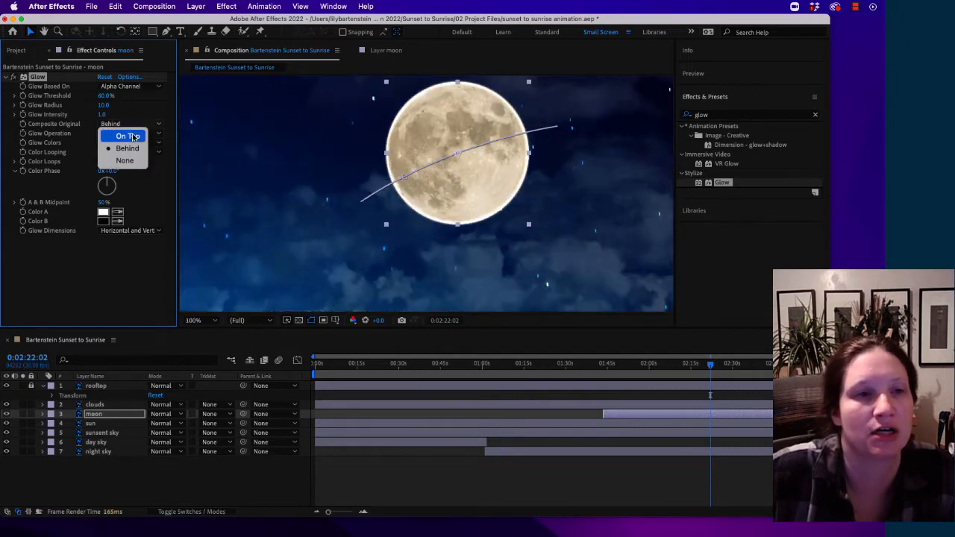
pyautogui.click(131, 137)
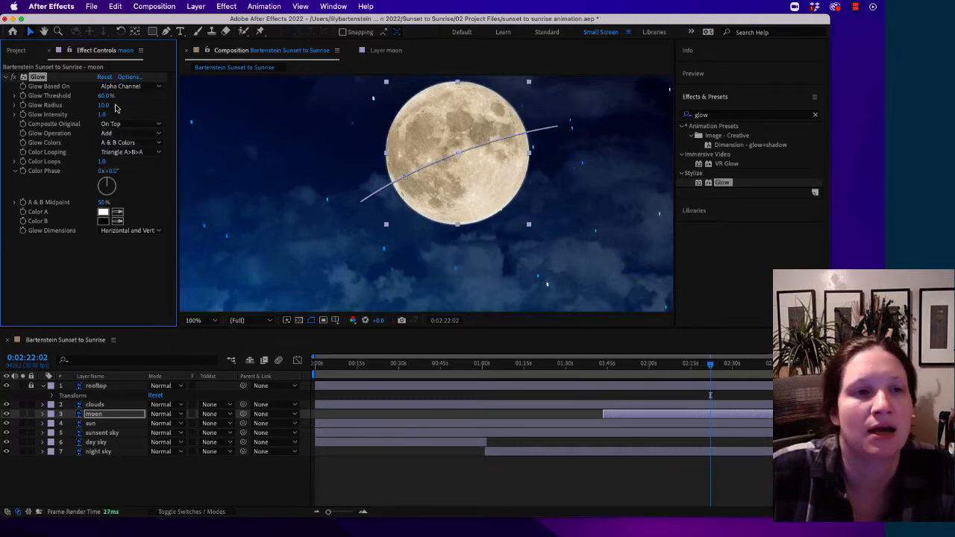
# Step: Raise the moon's Glow Radius to 149, Glow Threshold to 64.3% and Glow Intensity to 7.1
pyautogui.moveTo(103, 108); pyautogui.dragTo(188, 116)
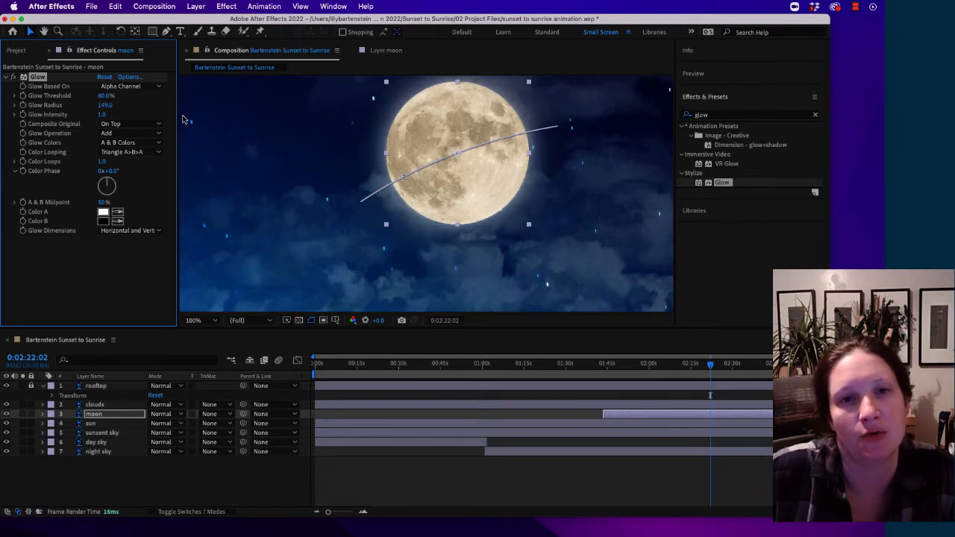
pyautogui.click(99, 106)
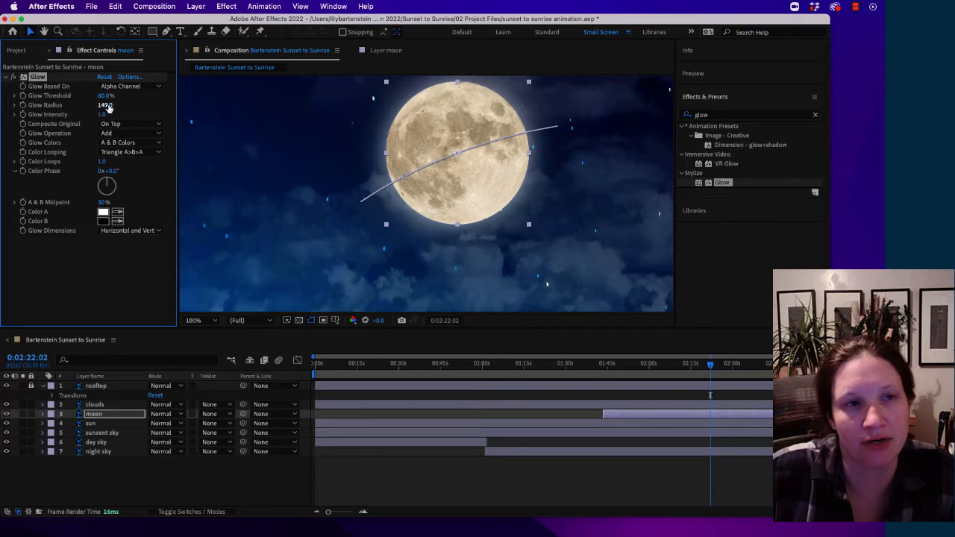
pyautogui.moveTo(106, 100); pyautogui.dragTo(440, 119)
pyautogui.press(',')
pyautogui.press(',')
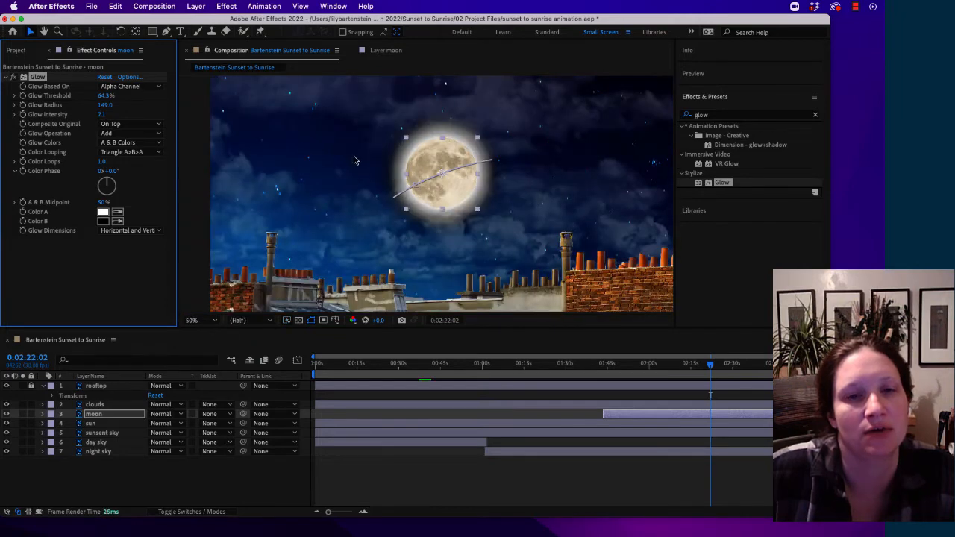
# Step: Set the moon's Glow Intensity to 1.0
pyautogui.click(103, 114)
pyautogui.write('1')
pyautogui.press('Return')
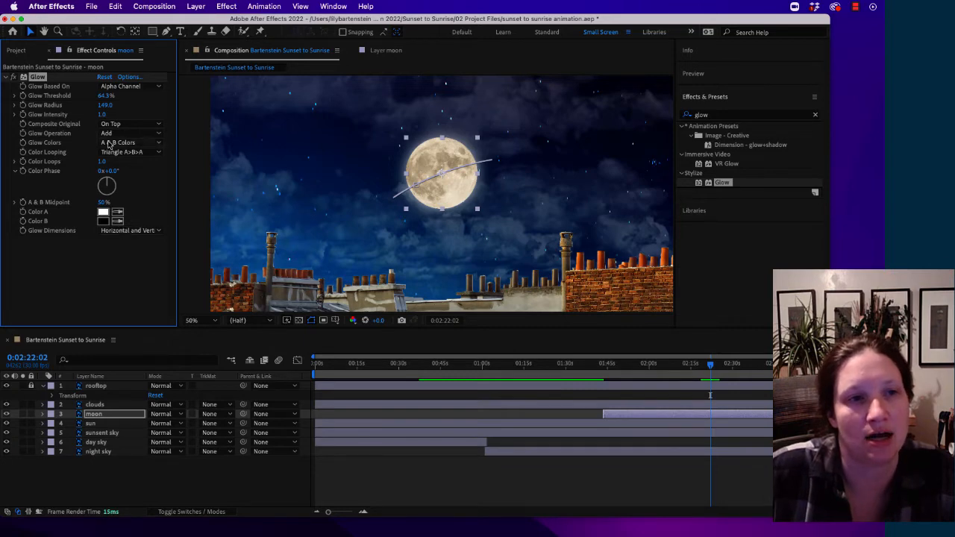
# Step: Try Dissolve, Lighten and None as the Glow Operation for the moon
pyautogui.click(120, 135)
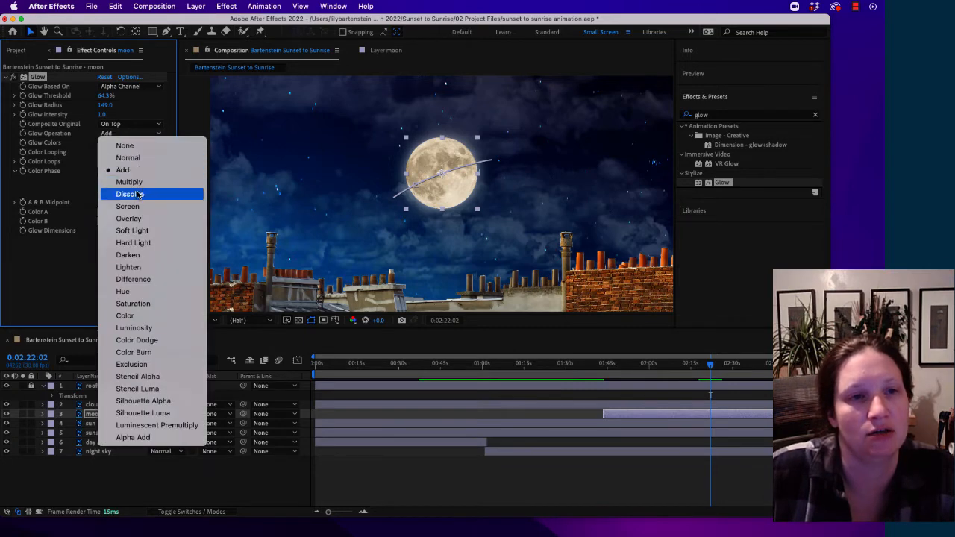
pyautogui.click(137, 196)
pyautogui.click(135, 135)
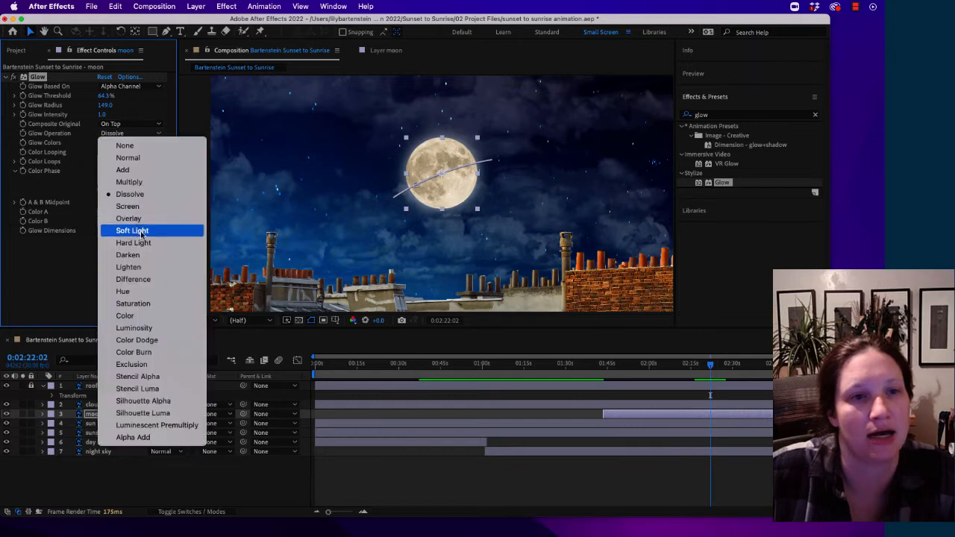
pyautogui.click(130, 268)
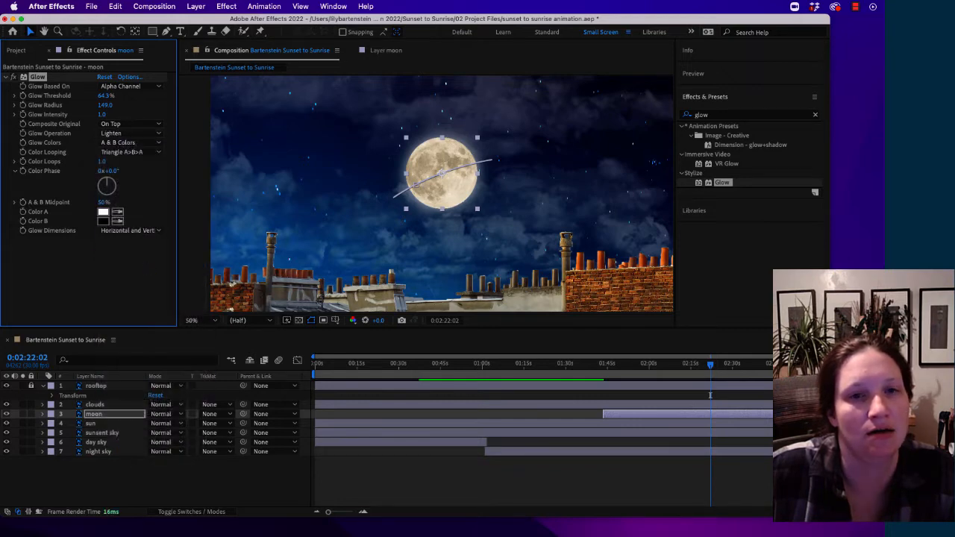
pyautogui.click(140, 134)
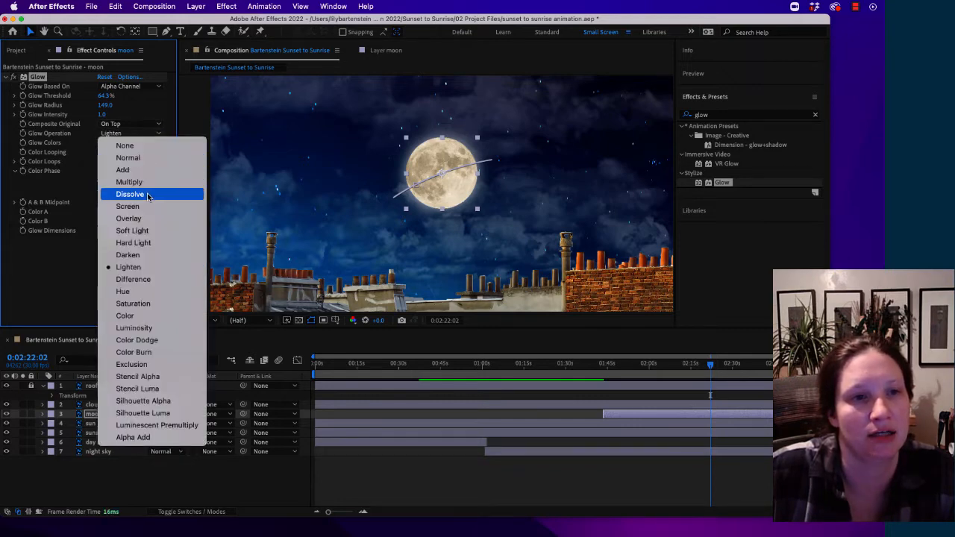
pyautogui.click(140, 154)
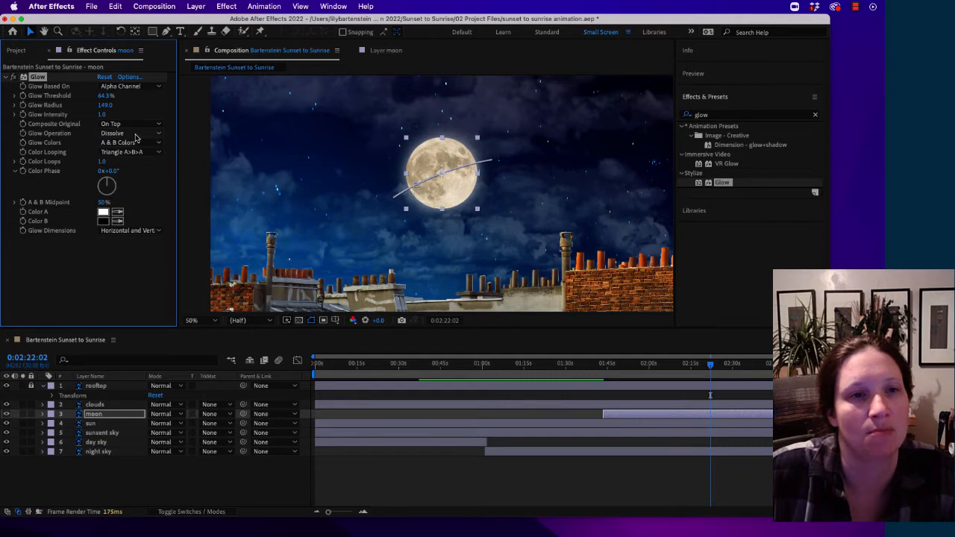
pyautogui.click(135, 139)
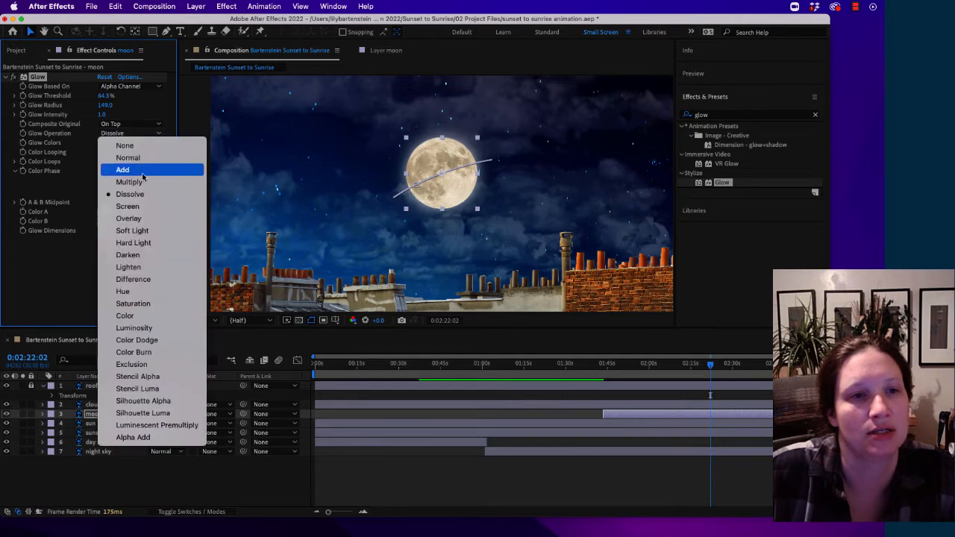
pyautogui.click(136, 142)
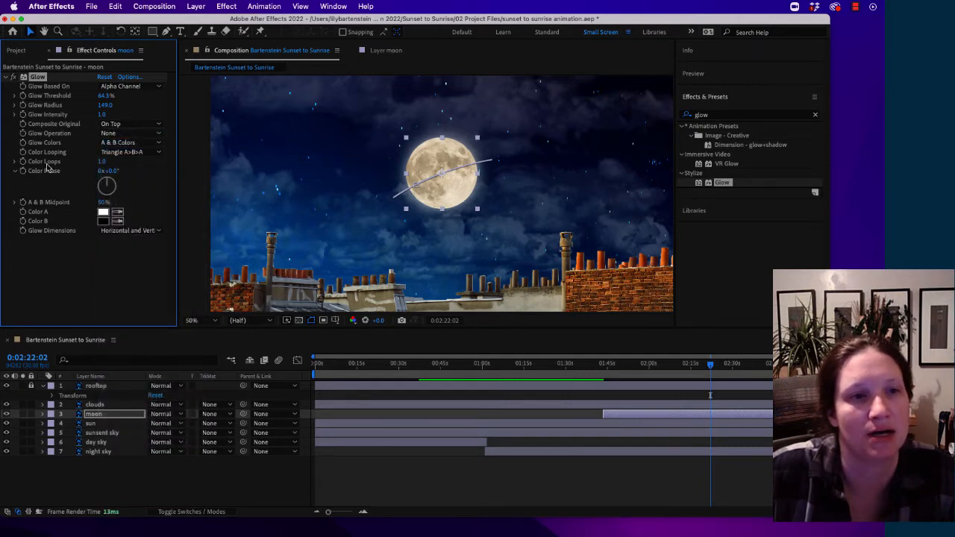
# Step: Set the moon glow's Composite Original to Behind, try Multiply as Glow Operation and settle on Dissolve
pyautogui.click(135, 126)
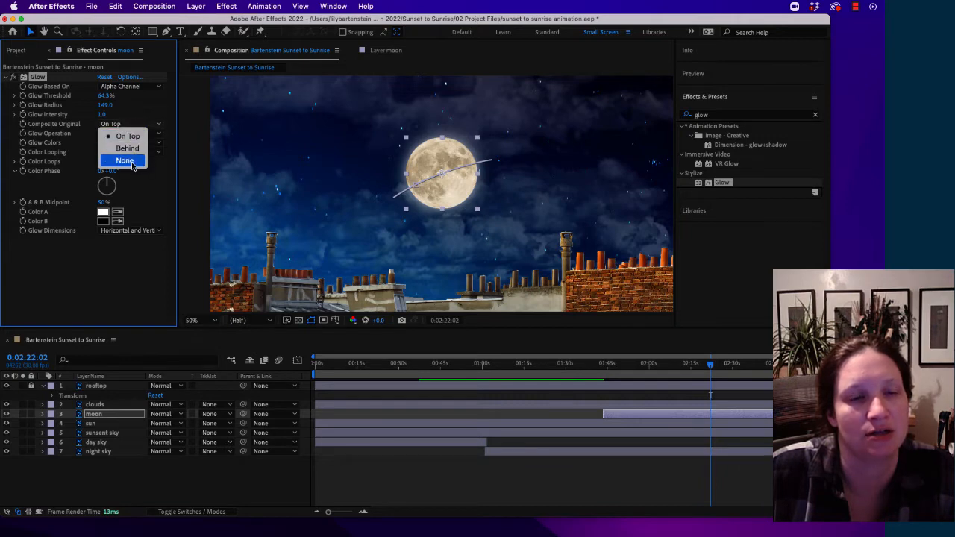
pyautogui.click(131, 147)
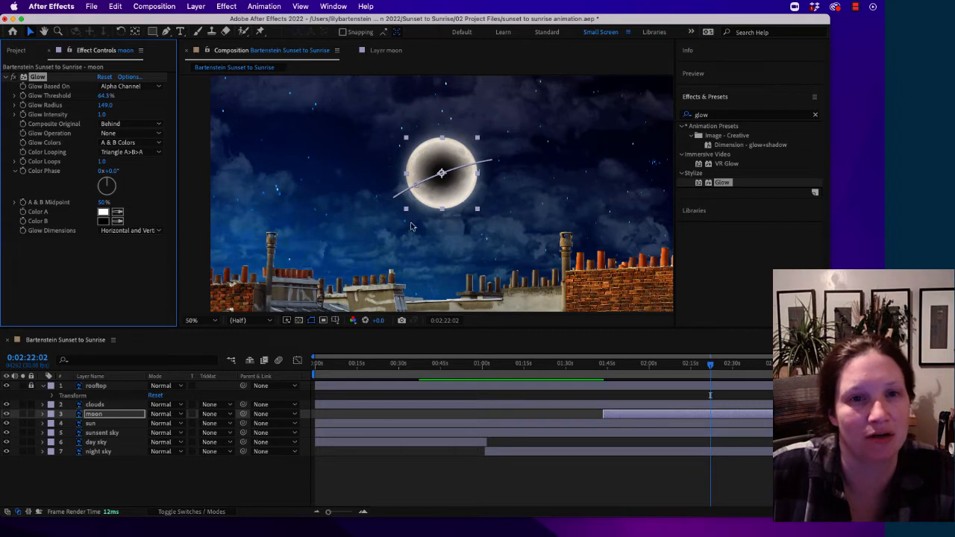
pyautogui.click(130, 135)
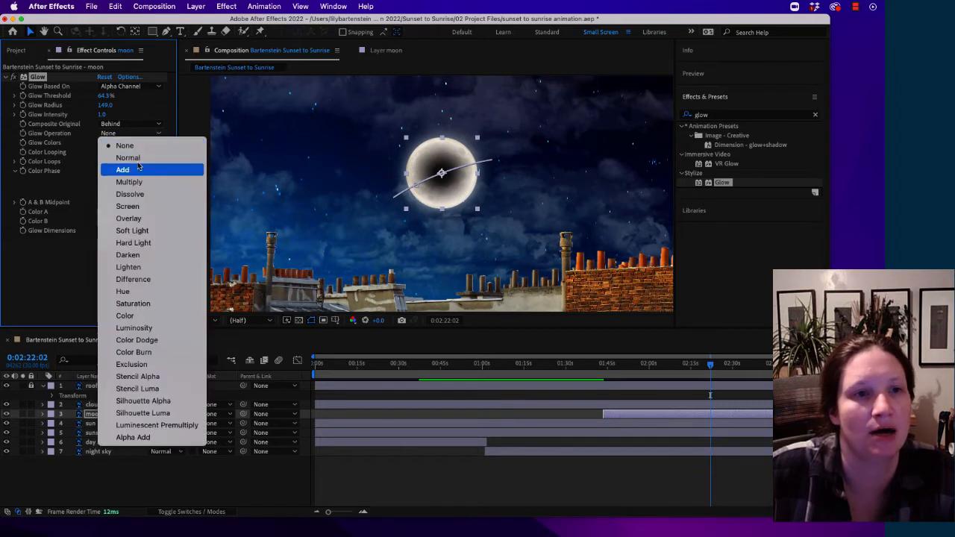
pyautogui.click(142, 183)
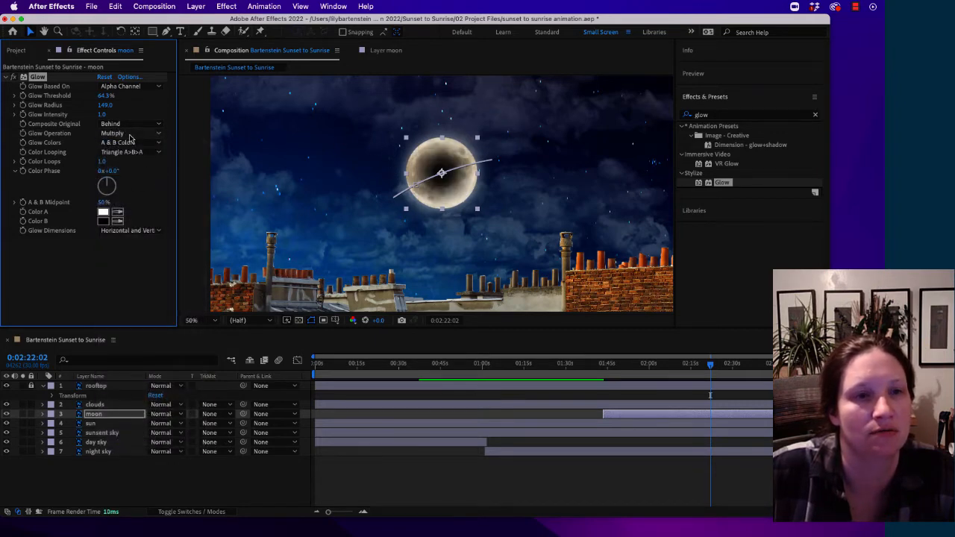
pyautogui.click(130, 136)
pyautogui.click(140, 195)
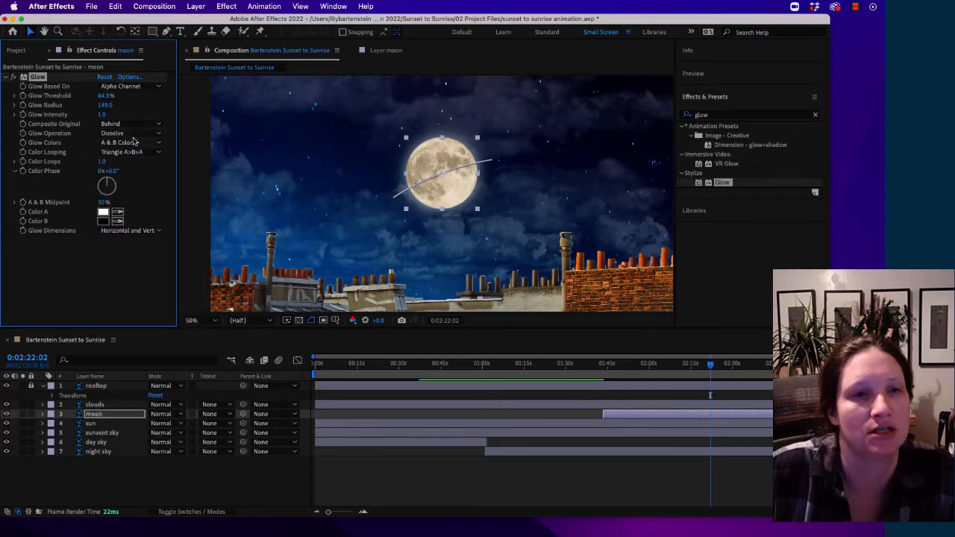
# Step: Try Overlay and Soft Light as the Glow Operation for the moon
pyautogui.click(133, 135)
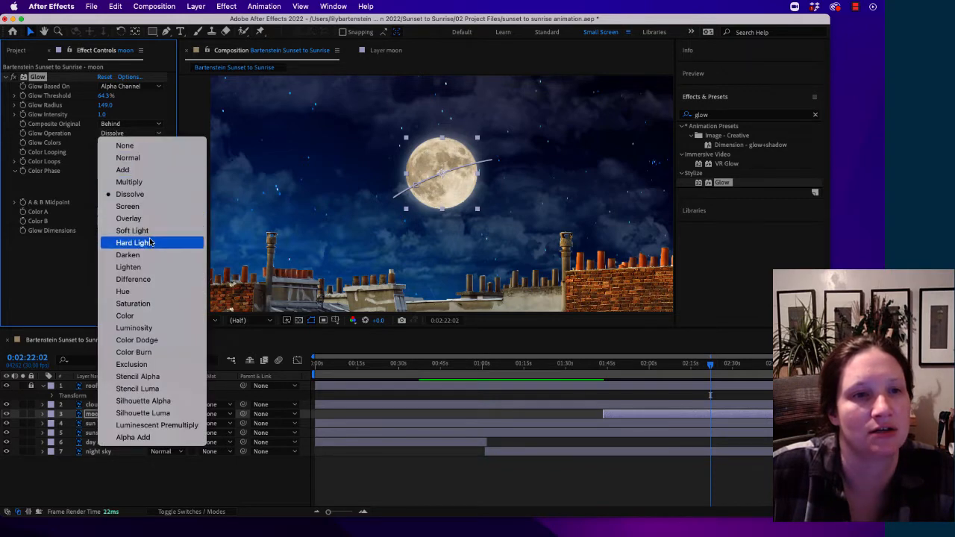
pyautogui.click(149, 215)
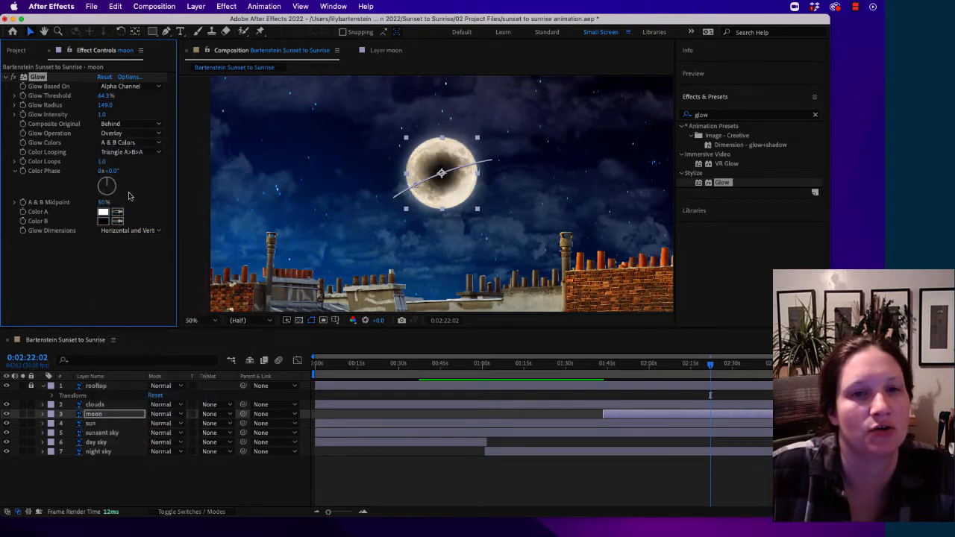
pyautogui.click(134, 135)
pyautogui.click(134, 232)
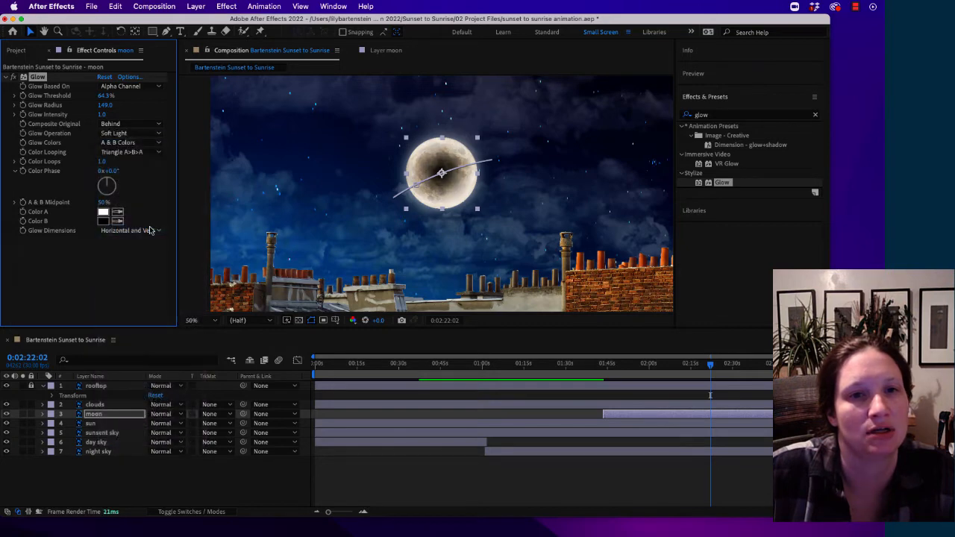
# Step: Set the moon's Glow Operation to Difference and its Composite Original to On Top
pyautogui.click(131, 134)
pyautogui.click(149, 278)
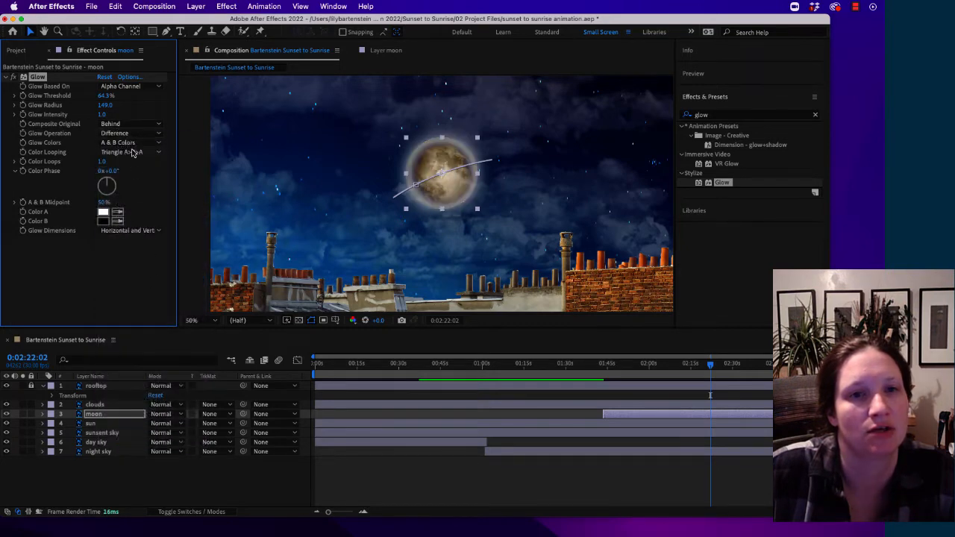
pyautogui.click(134, 126)
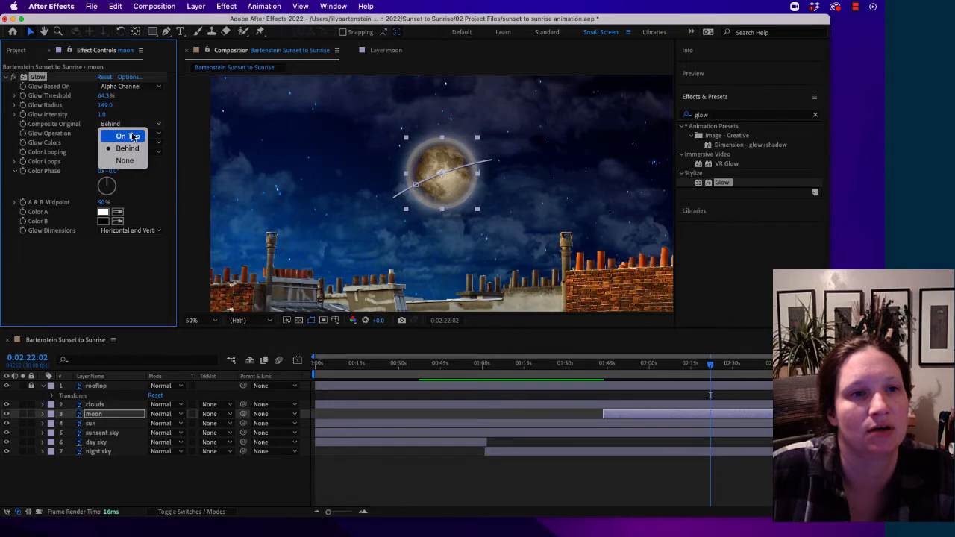
pyautogui.click(131, 136)
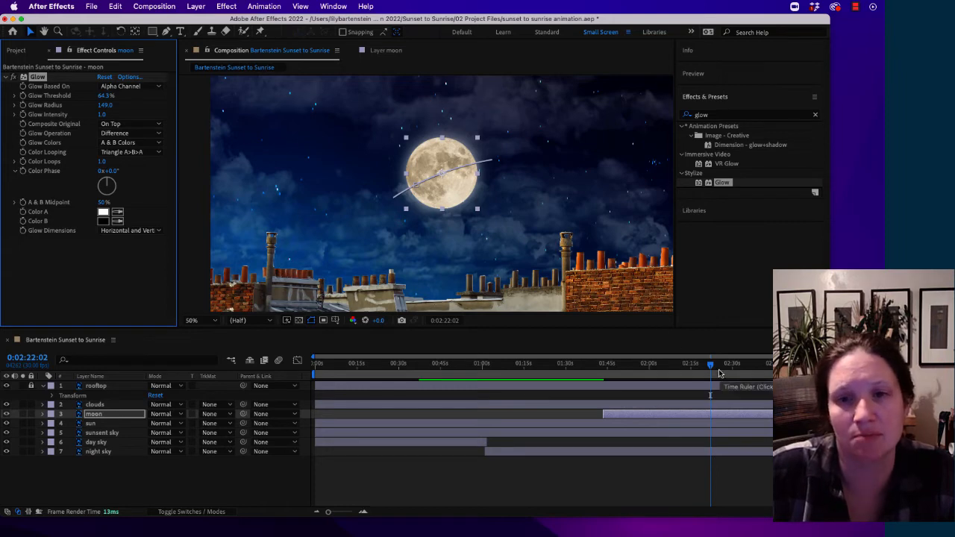
# Step: Scrub through the night section to 0:02:46:27 and inspect the moon's glow up close and in the full frame
pyautogui.moveTo(711, 365); pyautogui.dragTo(687, 369)
pyautogui.moveTo(646, 387); pyautogui.dragTo(779, 387)
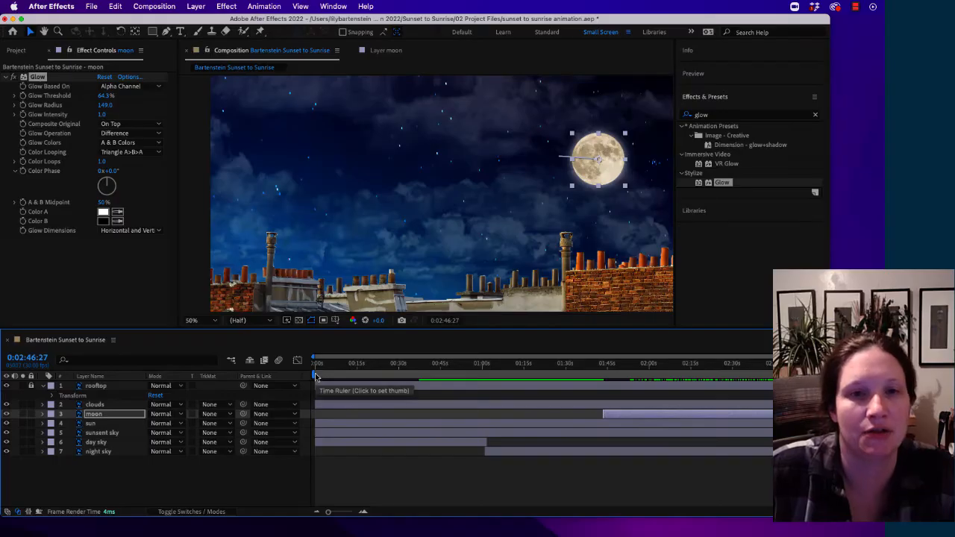
pyautogui.press(',')
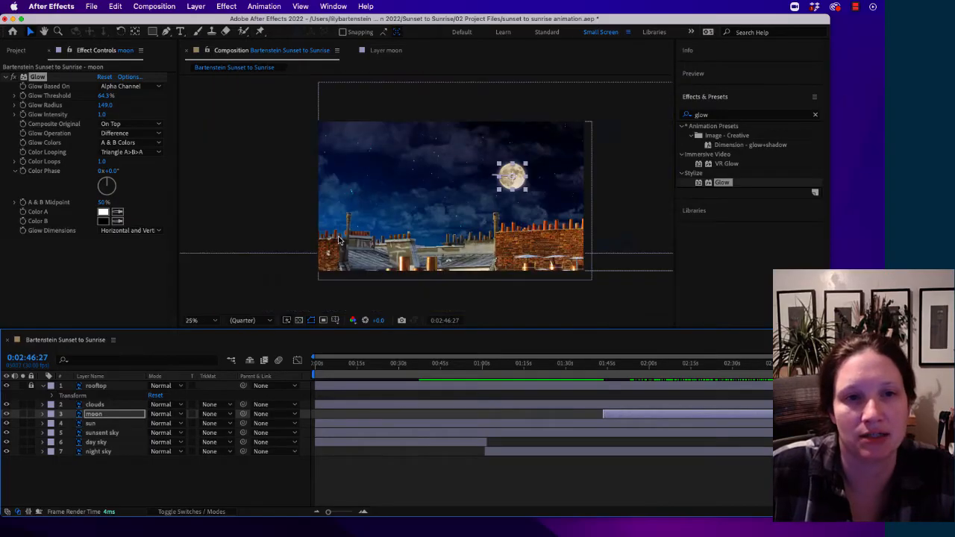
pyautogui.press('.')
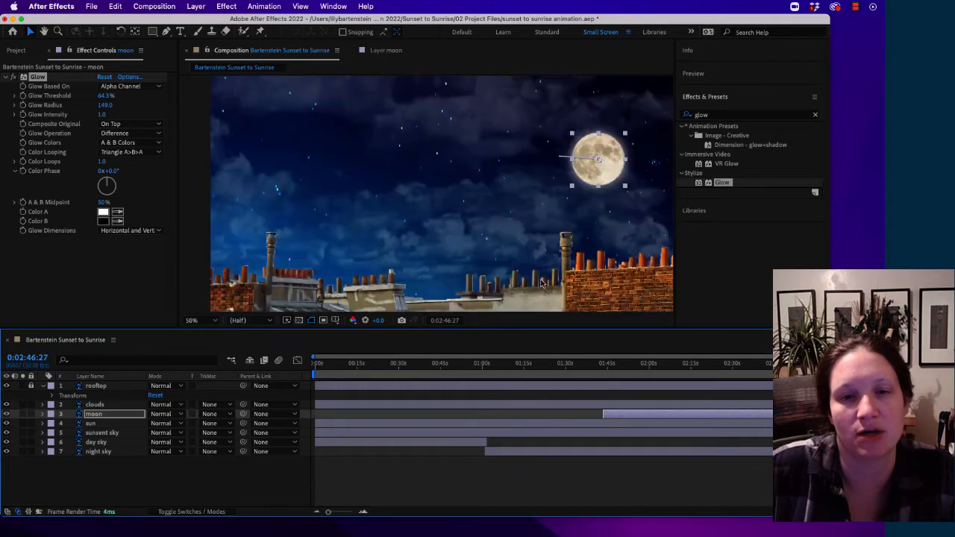
pyautogui.press(',')
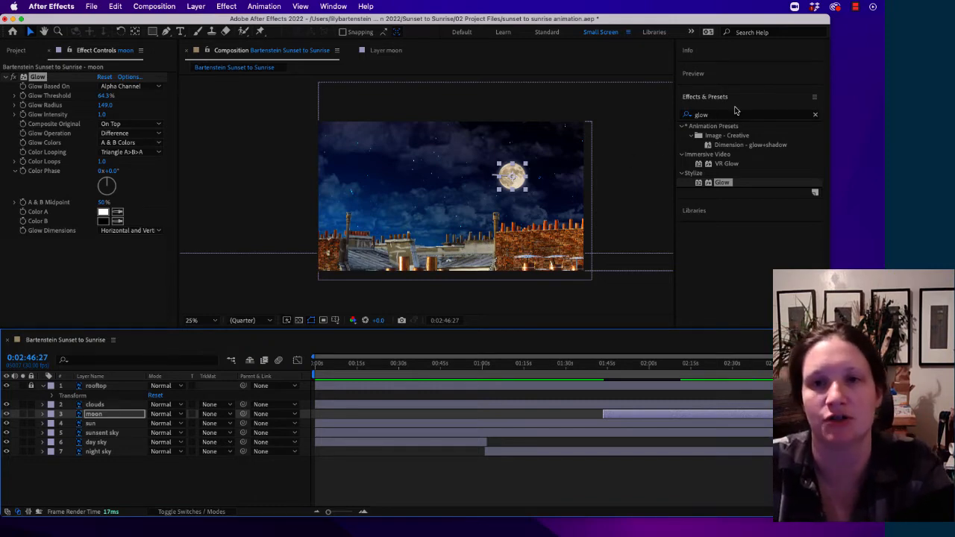
# Step: Clear the glow search from the effects list and locate the Tint effect among the Color Correction effects
pyautogui.moveTo(736, 115); pyautogui.dragTo(672, 116)
pyautogui.press('BackSpace')
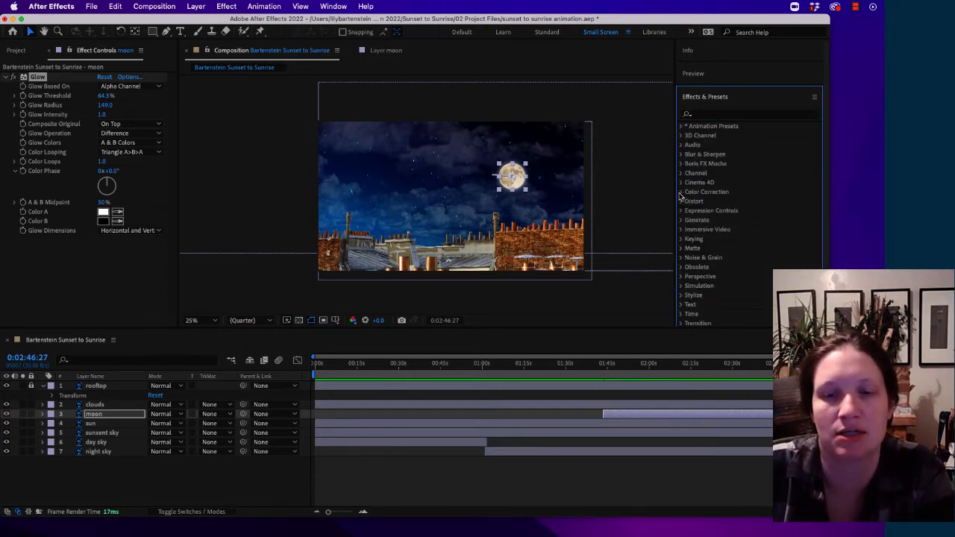
pyautogui.click(676, 317)
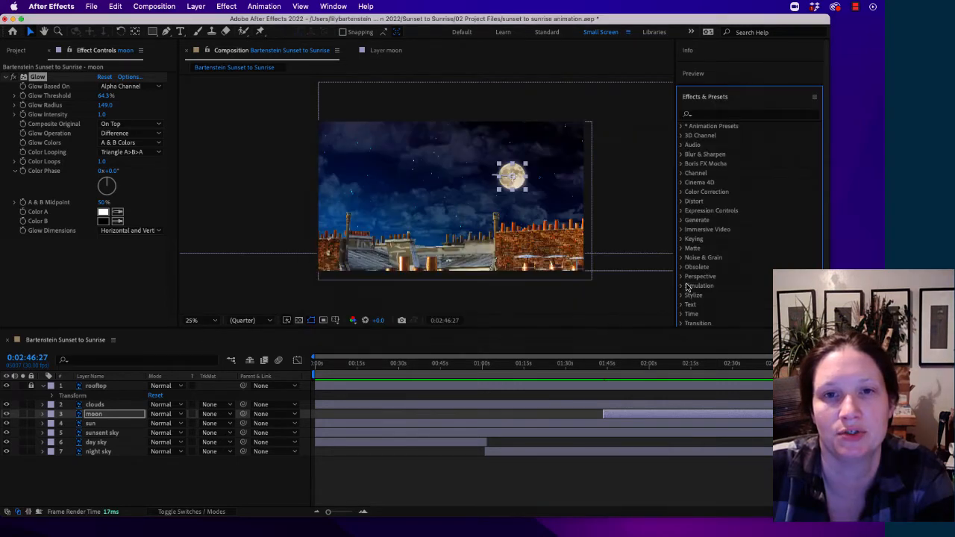
pyautogui.click(682, 192)
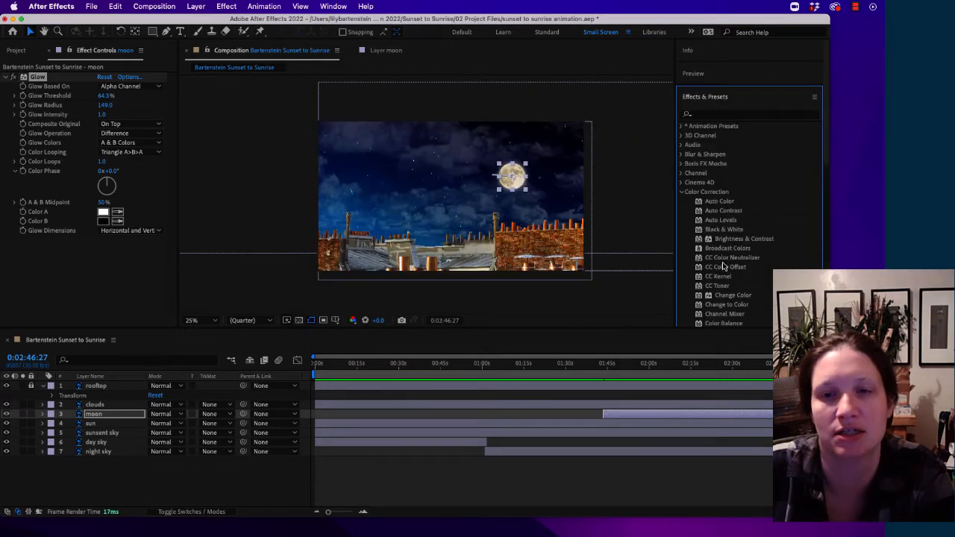
pyautogui.scroll(-6, 723, 266)
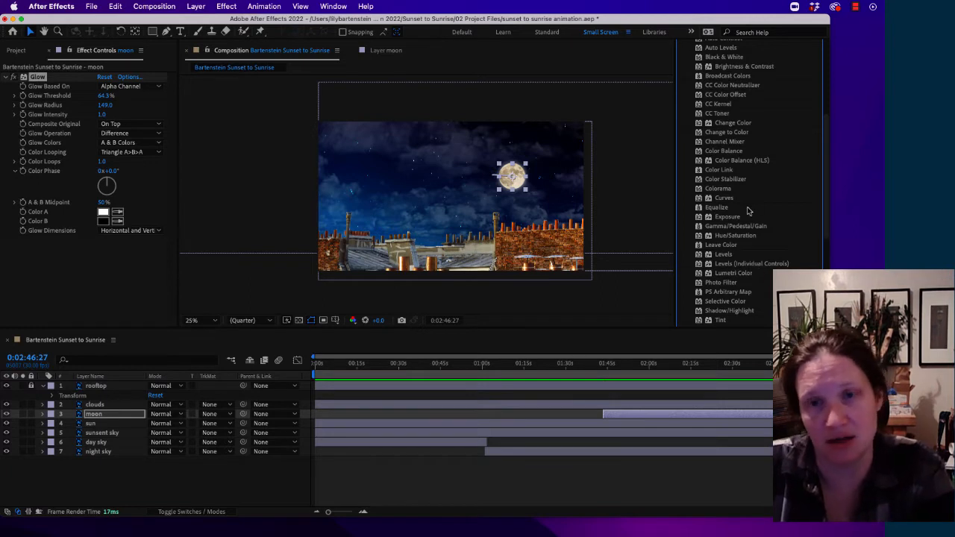
pyautogui.scroll(-1, 752, 245)
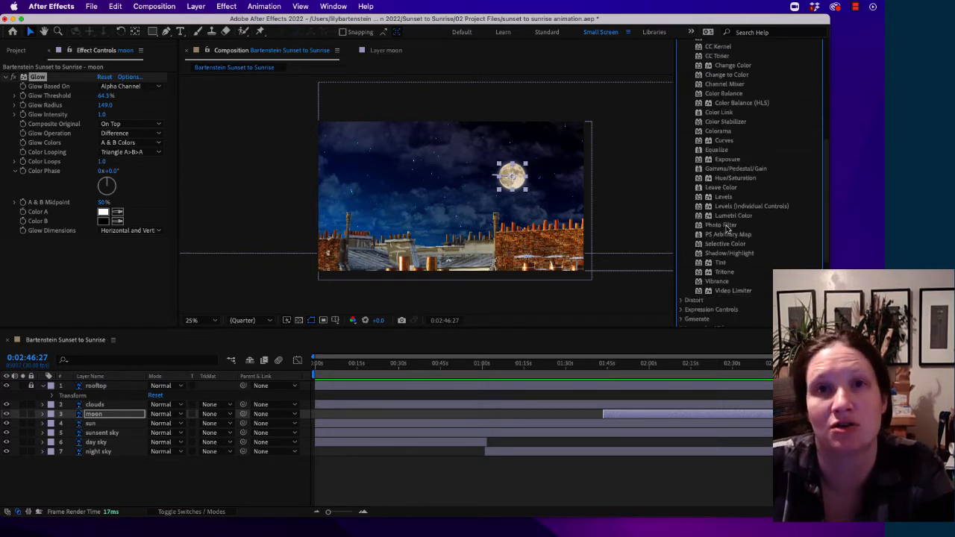
pyautogui.scroll(-2, 742, 276)
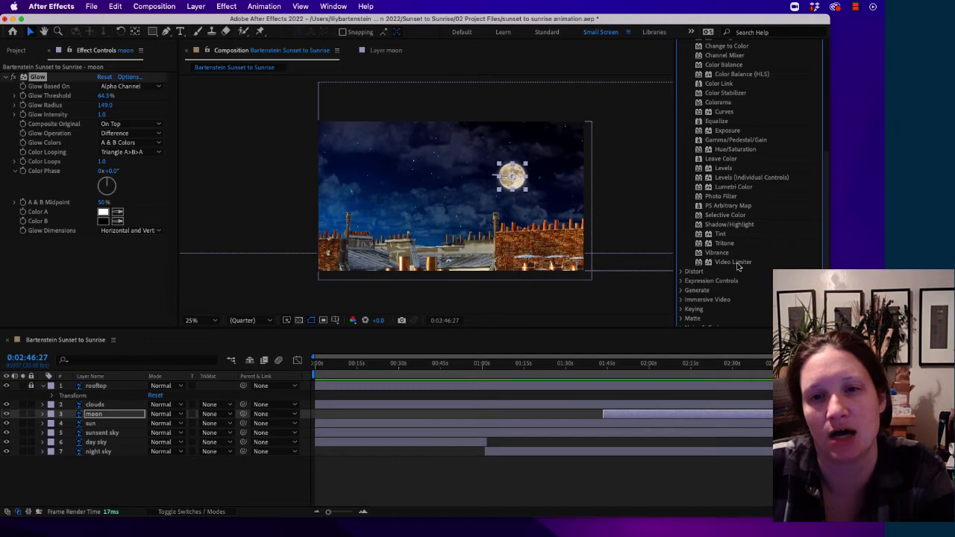
pyautogui.moveTo(721, 237); pyautogui.dragTo(29, 387)
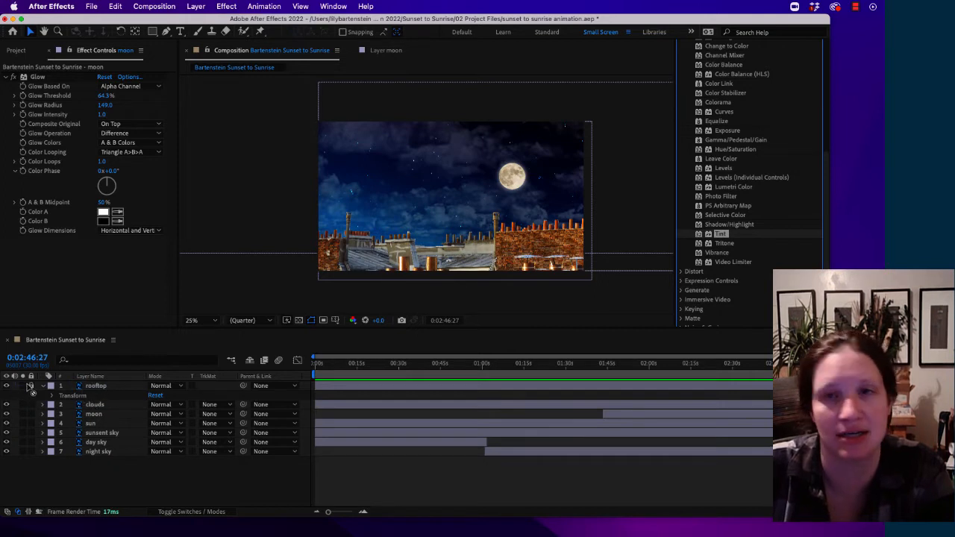
pyautogui.moveTo(86, 355); pyautogui.dragTo(105, 320)
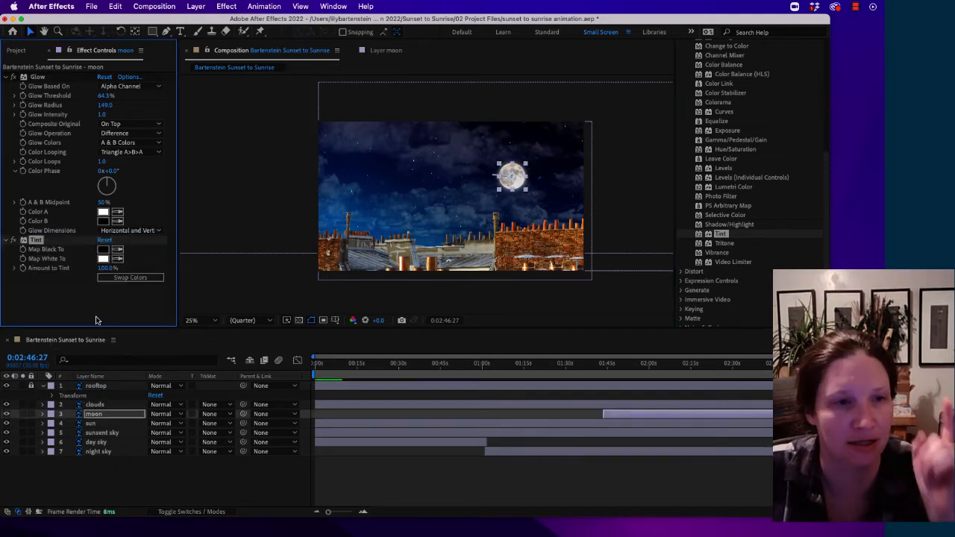
pyautogui.press('super+z')
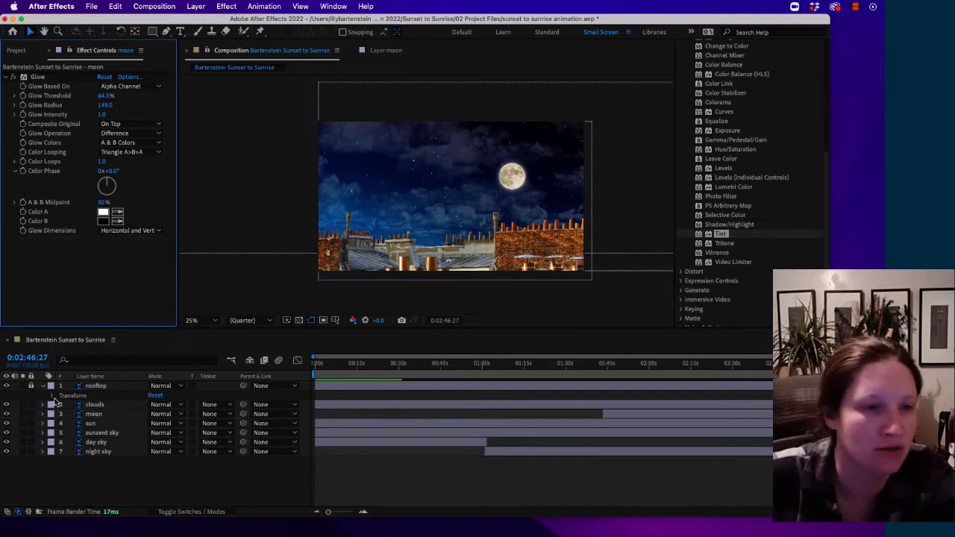
# Step: Unlock the rooftop layer and apply the Tint effect to it
pyautogui.click(32, 387)
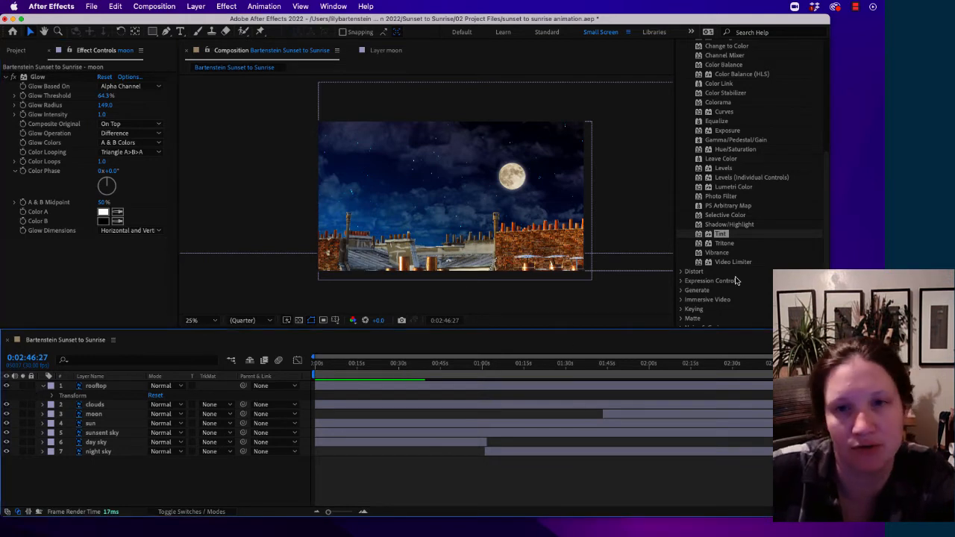
pyautogui.moveTo(705, 235); pyautogui.dragTo(97, 391)
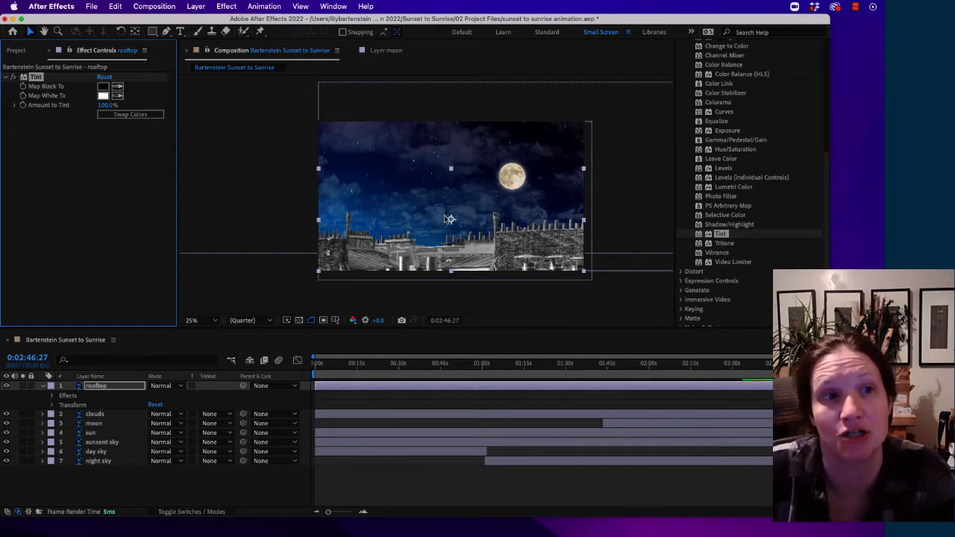
# Step: Set the rooftop tint's Map Black To color to the very dark blue 060825
pyautogui.click(103, 86)
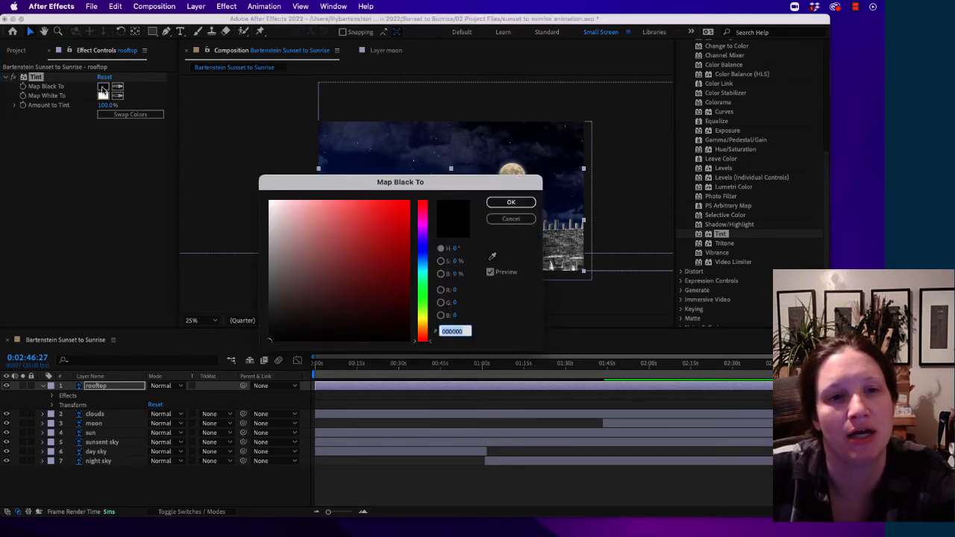
pyautogui.click(423, 248)
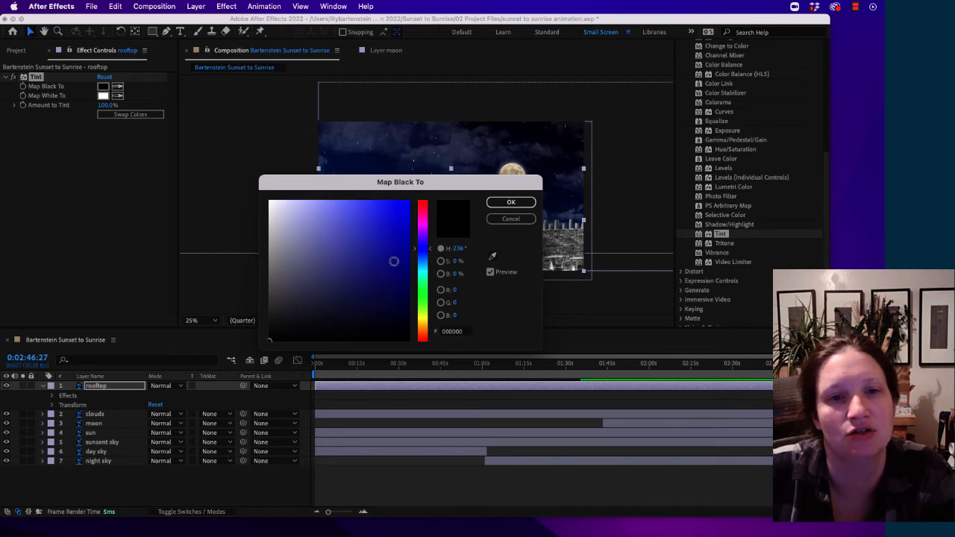
pyautogui.moveTo(393, 260)
pyautogui.mouseDown()
pyautogui.moveTo(361, 331)
pyautogui.moveTo(397, 329)
pyautogui.moveTo(387, 321)
pyautogui.mouseUp()
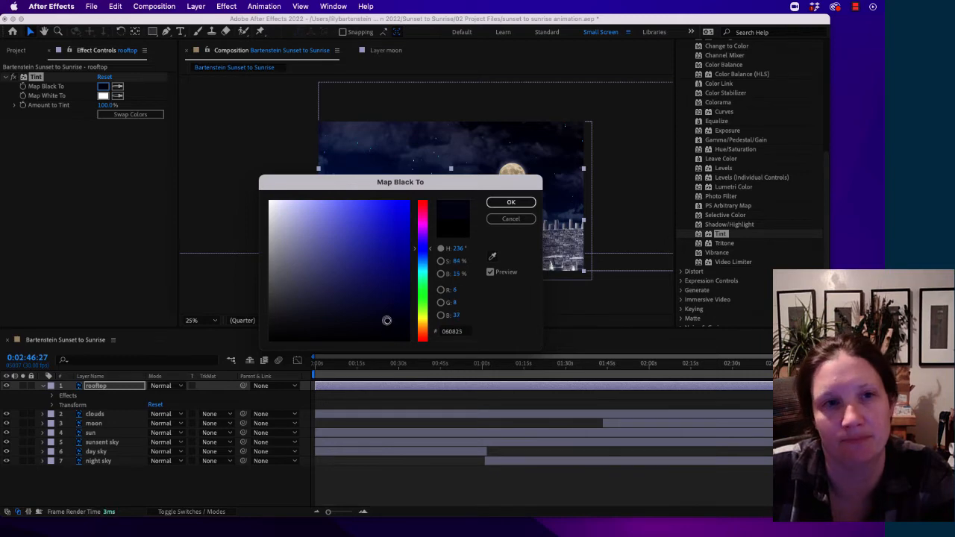
pyautogui.click(511, 201)
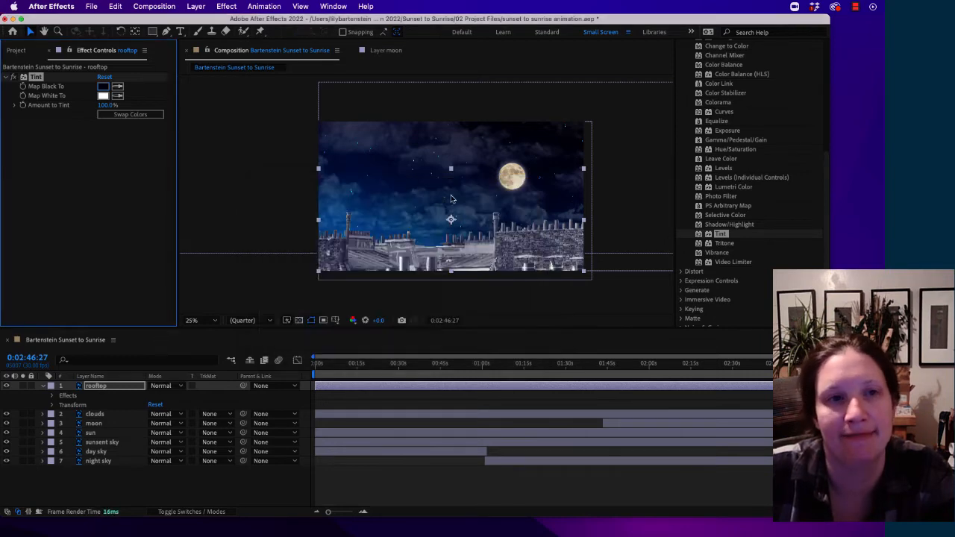
# Step: Set the rooftop tint's Map White To color to the muted blue 446985
pyautogui.click(103, 97)
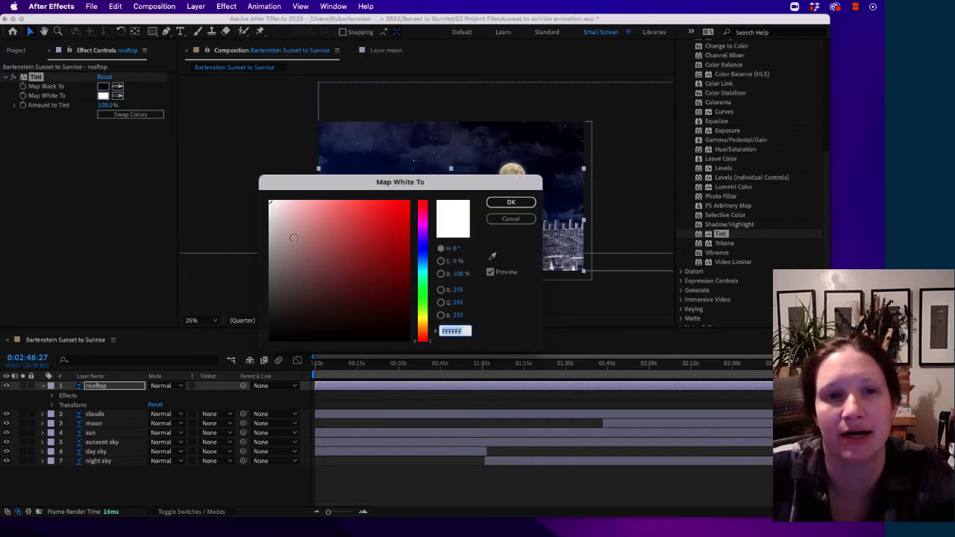
pyautogui.click(424, 254)
pyautogui.click(301, 315)
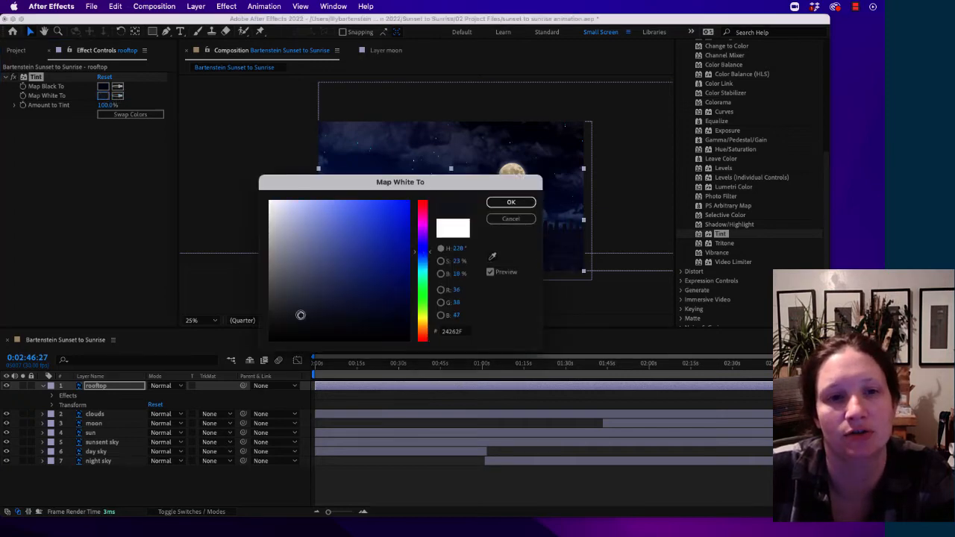
pyautogui.moveTo(301, 315)
pyautogui.mouseDown()
pyautogui.moveTo(309, 282)
pyautogui.moveTo(300, 282)
pyautogui.moveTo(311, 283)
pyautogui.mouseUp()
pyautogui.moveTo(427, 254)
pyautogui.mouseDown()
pyautogui.moveTo(427, 244)
pyautogui.moveTo(428, 263)
pyautogui.mouseUp()
pyautogui.moveTo(300, 300); pyautogui.dragTo(309, 294)
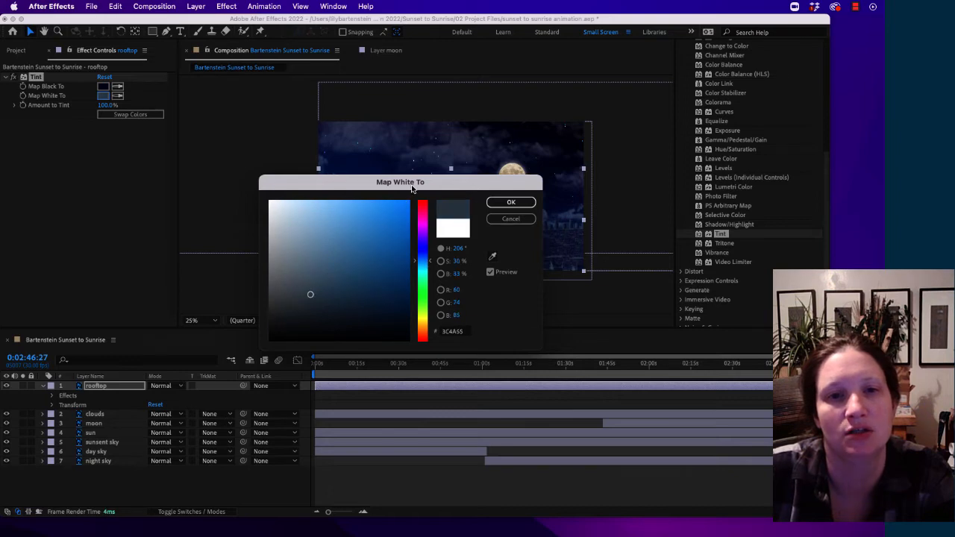
pyautogui.moveTo(418, 186); pyautogui.dragTo(272, 182)
pyautogui.moveTo(166, 291)
pyautogui.mouseDown()
pyautogui.moveTo(185, 284)
pyautogui.moveTo(177, 269)
pyautogui.moveTo(190, 263)
pyautogui.mouseUp()
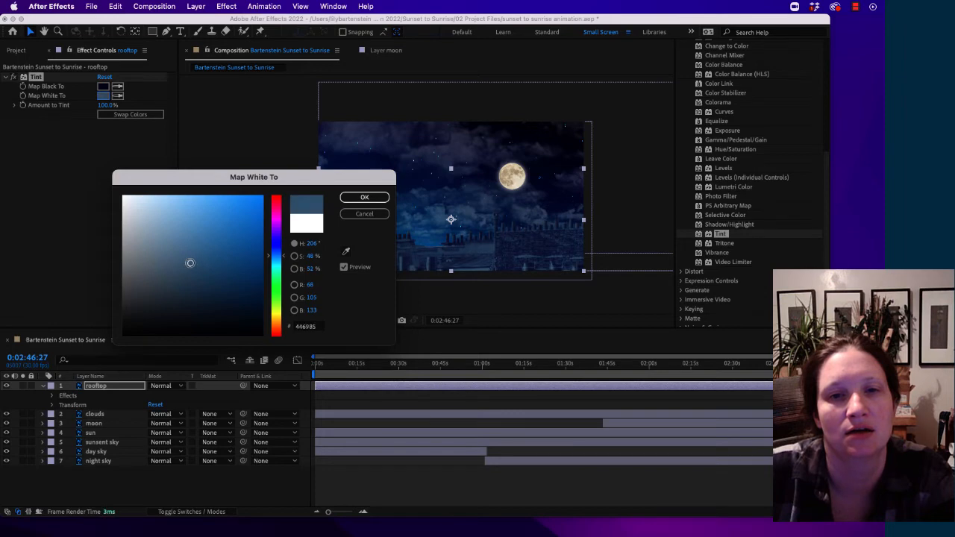
pyautogui.click(372, 199)
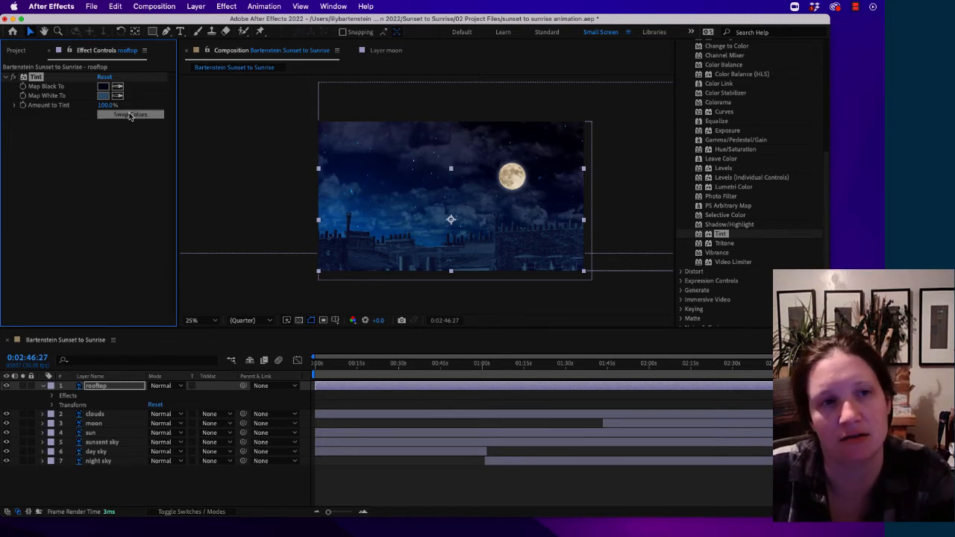
# Step: Reduce the rooftop's Amount to Tint to 75% and check the tinted rooftops against the night sky
pyautogui.moveTo(109, 106); pyautogui.dragTo(102, 105)
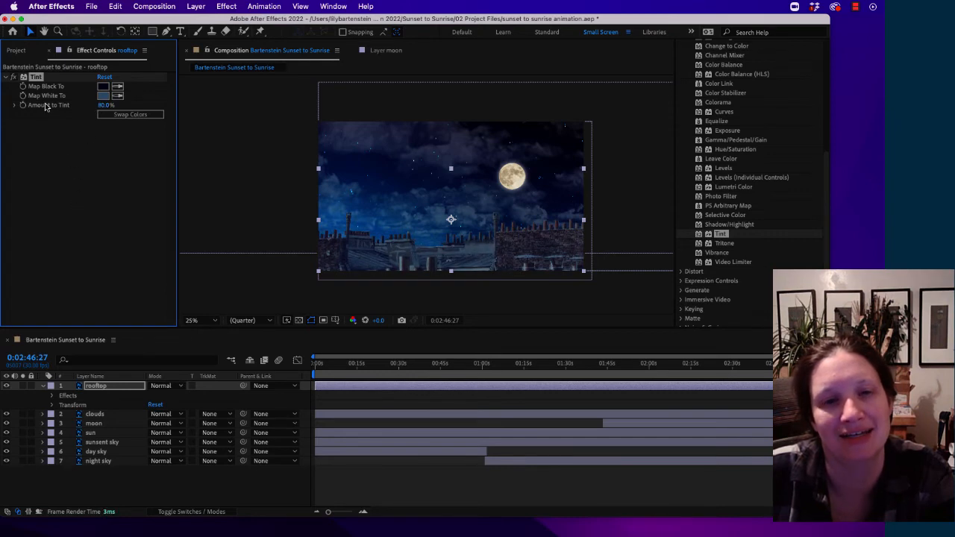
pyautogui.moveTo(101, 107); pyautogui.dragTo(79, 110)
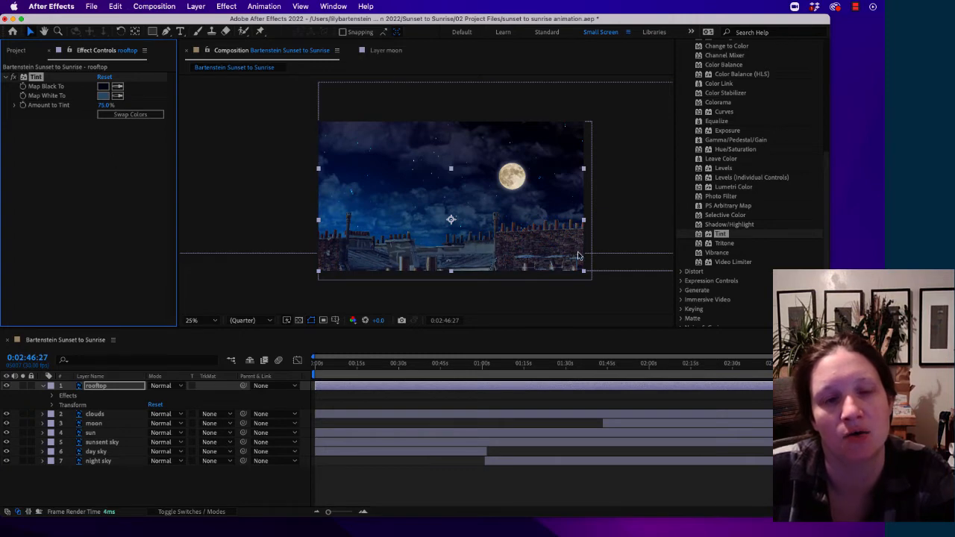
pyautogui.scroll(3, 591, 254)
pyautogui.scroll(-1, 615, 270)
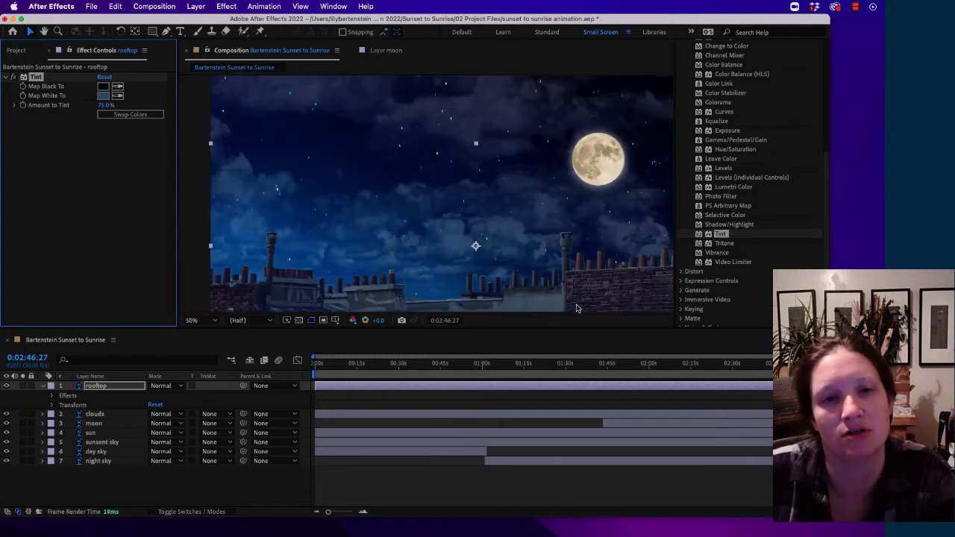
pyautogui.scroll(-1, 459, 273)
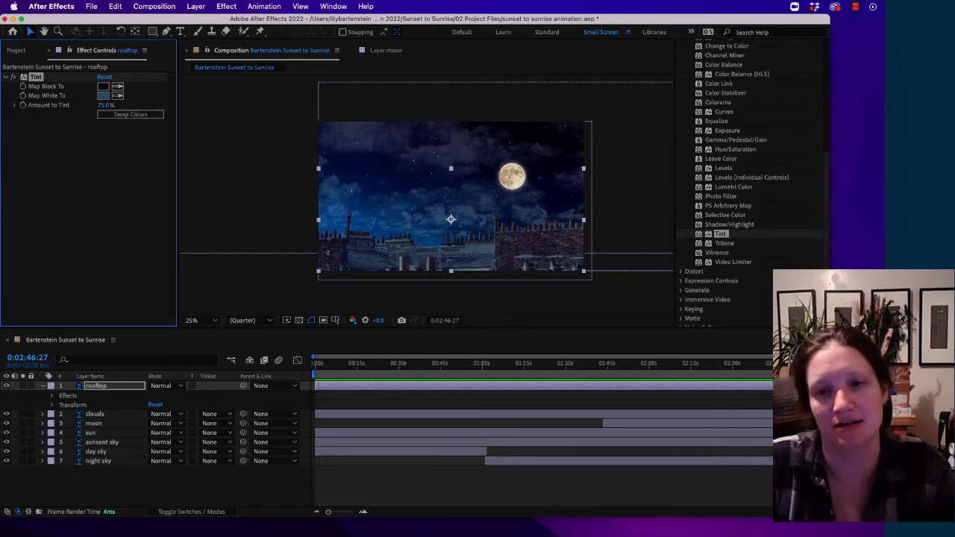
# Step: Move the playhead to 0:01:10:04 and keyframe the rooftop's Amount to Tint at 0%
pyautogui.moveTo(780, 365); pyautogui.dragTo(510, 375)
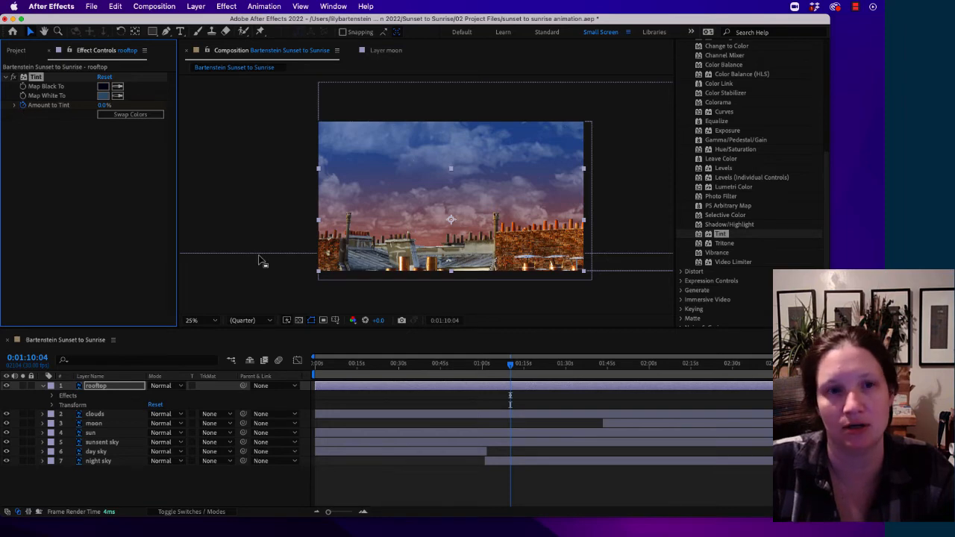
# Step: Move the playhead to 0:02:11:22 and keyframe the rooftop's Amount to Tint at 60%
pyautogui.moveTo(512, 368); pyautogui.dragTo(683, 383)
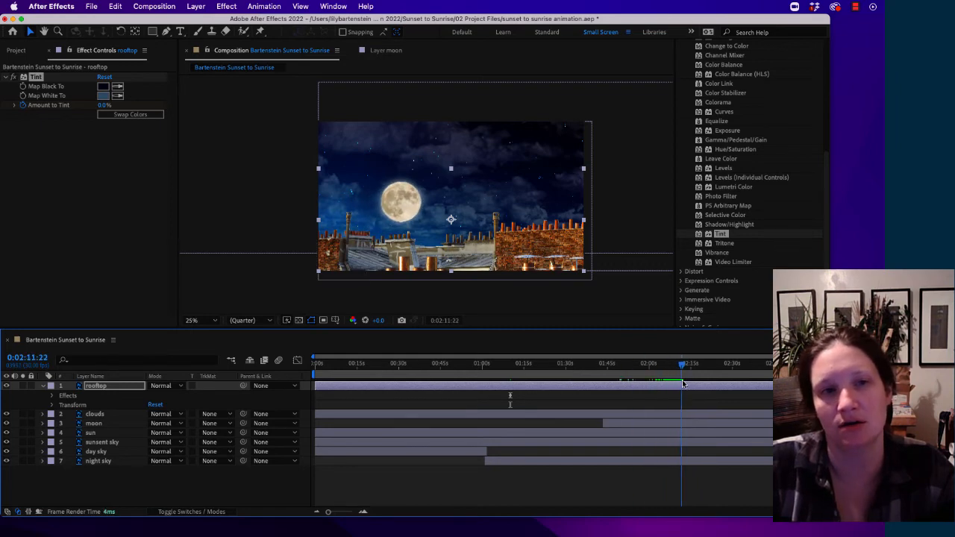
pyautogui.click(102, 107)
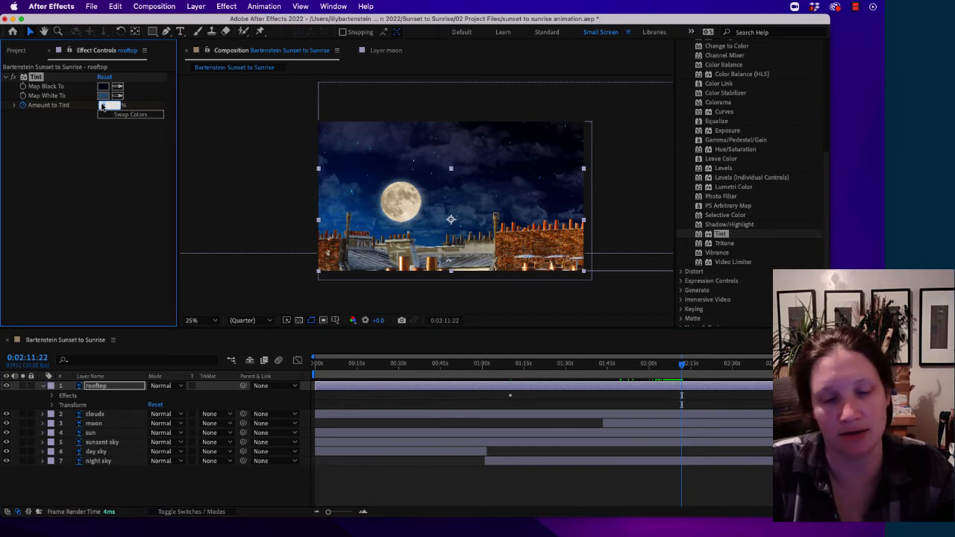
pyautogui.write('60')
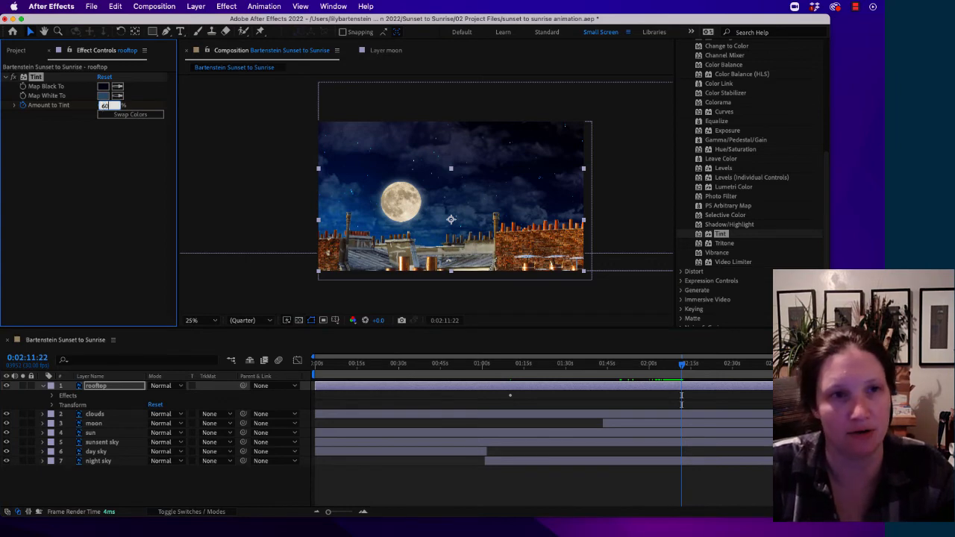
pyautogui.press('Return')
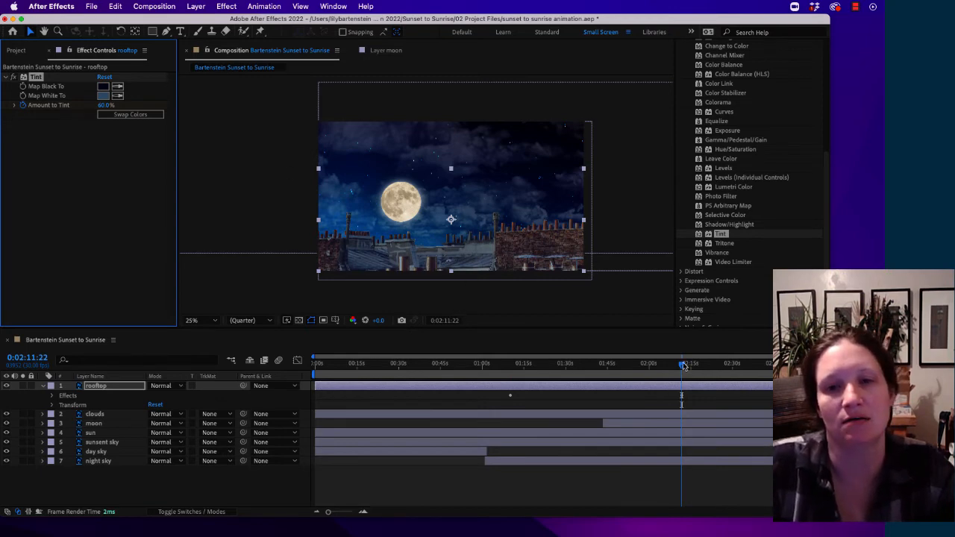
# Step: Expand the rooftop layer's Tint properties in the timeline and scrub through the dusk-to-night transition to review the tint animation
pyautogui.moveTo(683, 364); pyautogui.dragTo(639, 374)
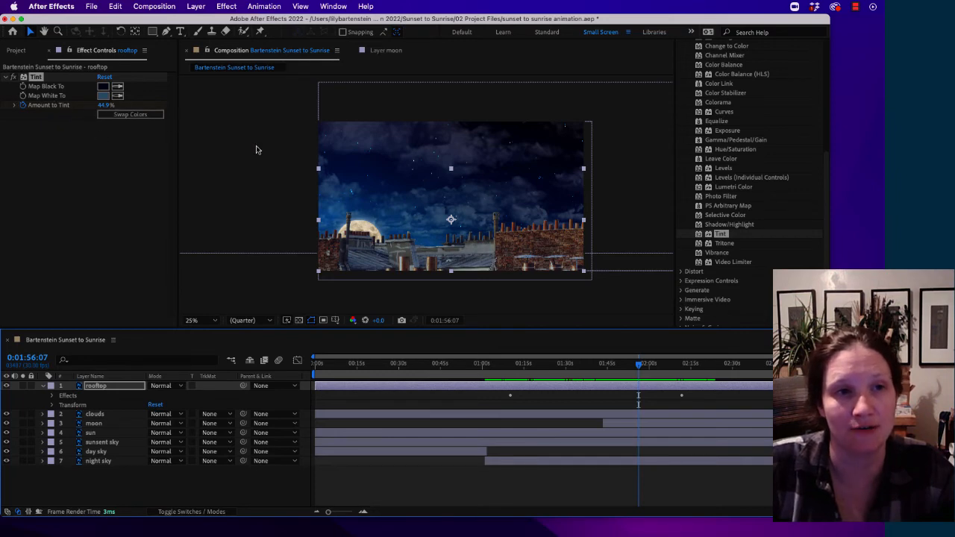
pyautogui.moveTo(639, 366); pyautogui.dragTo(712, 366)
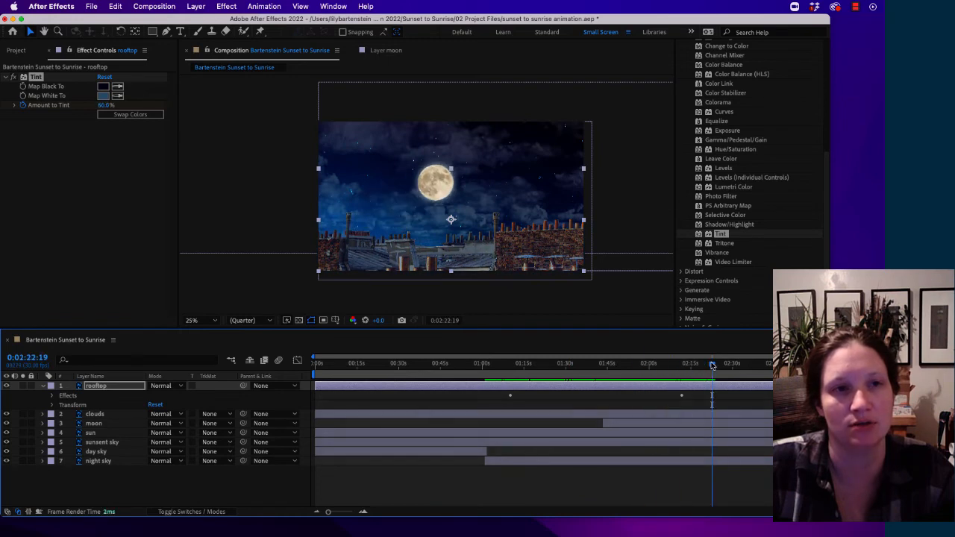
pyautogui.click(52, 397)
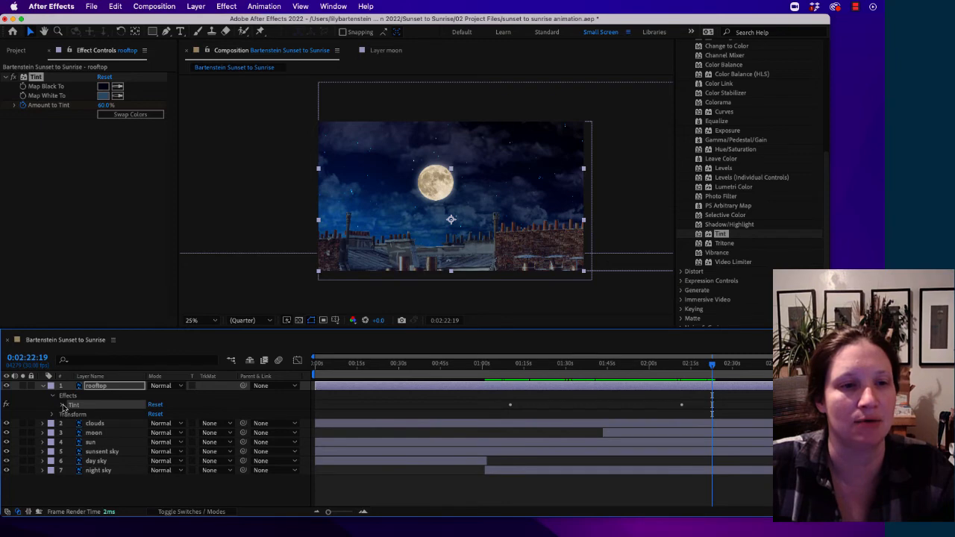
pyautogui.click(62, 405)
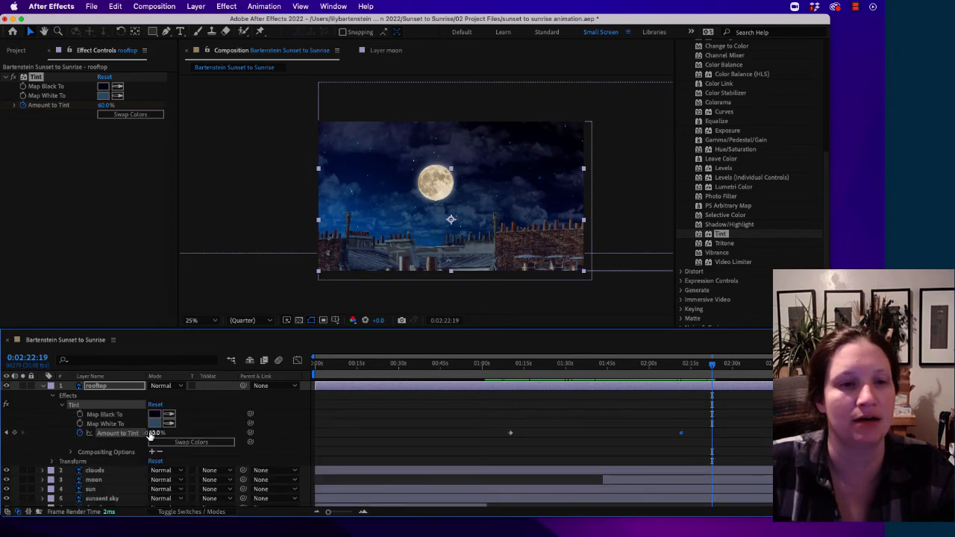
pyautogui.moveTo(712, 365); pyautogui.dragTo(569, 373)
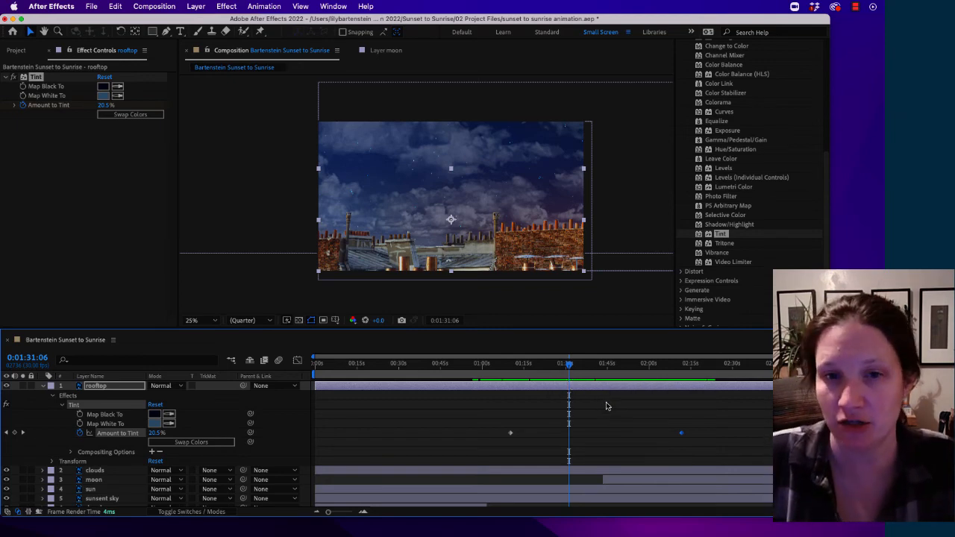
pyautogui.moveTo(572, 366); pyautogui.dragTo(728, 371)
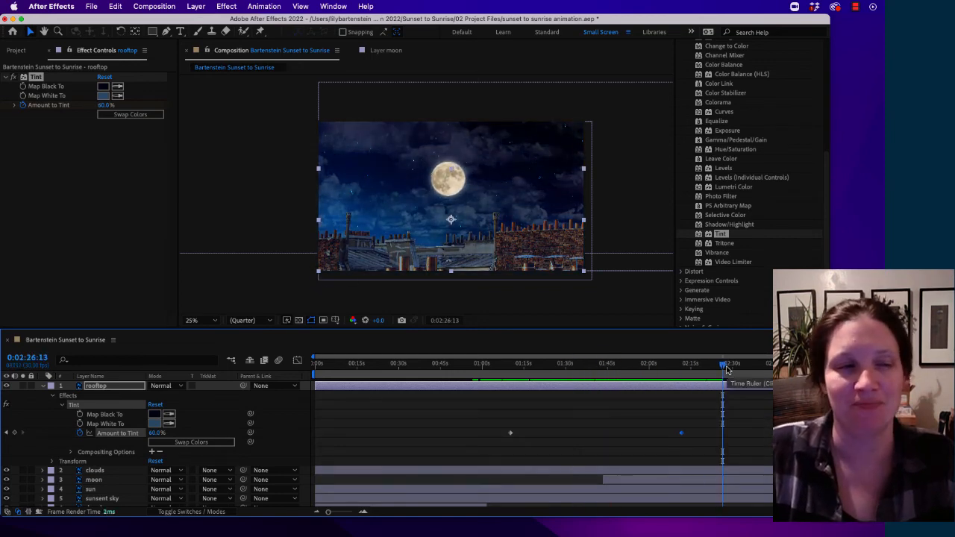